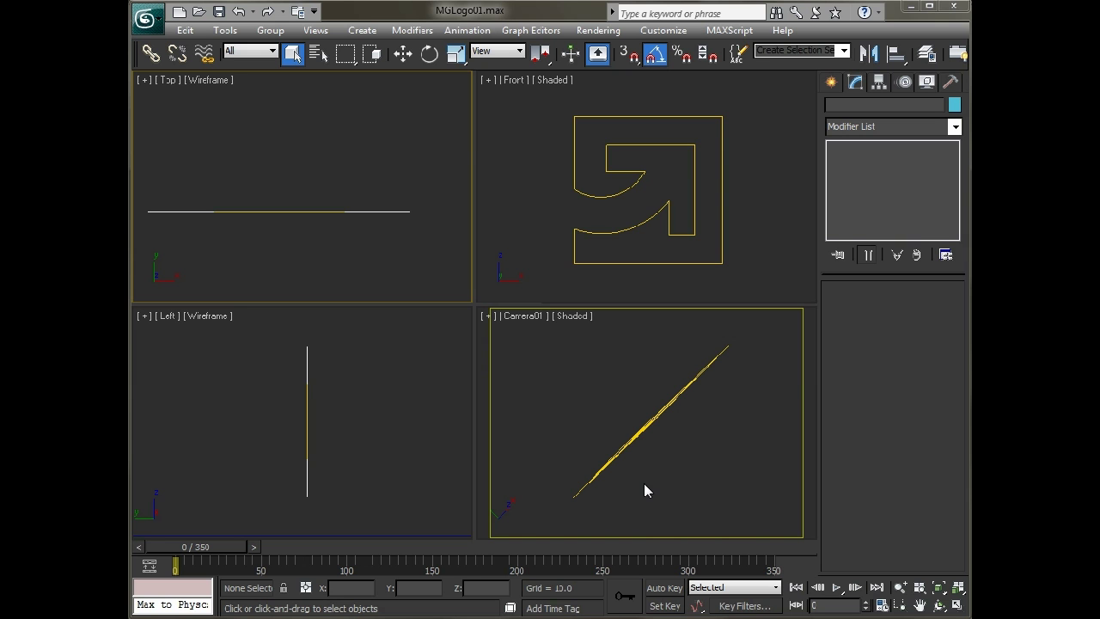
Select the logo spline and look through the Extrude, Bevel and Bevel Profile modifiers available for it
click(616, 230)
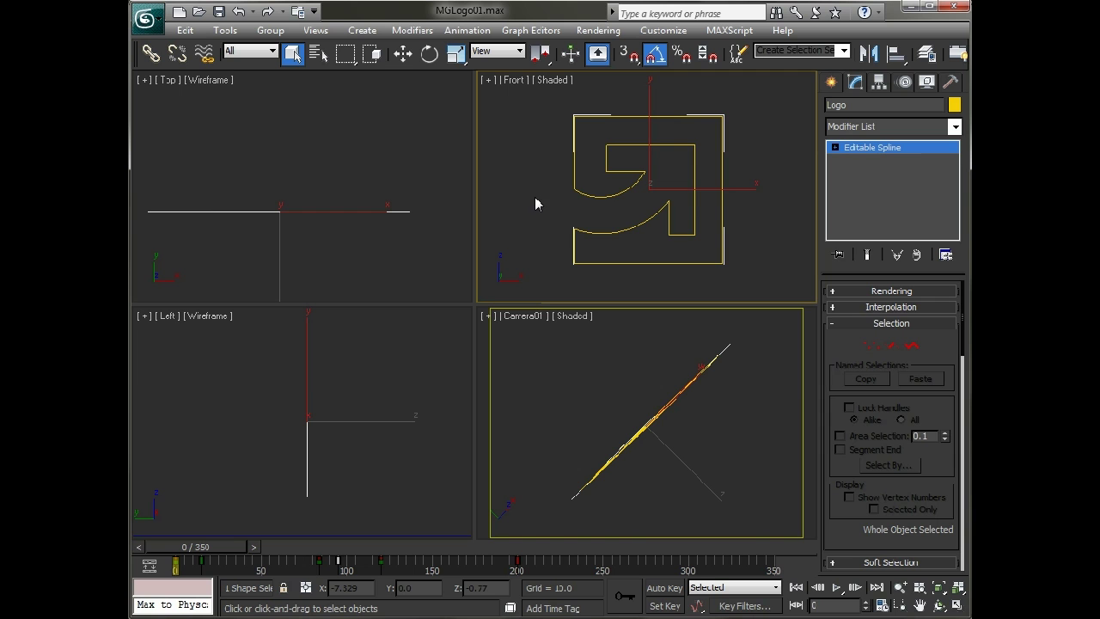
click(870, 128)
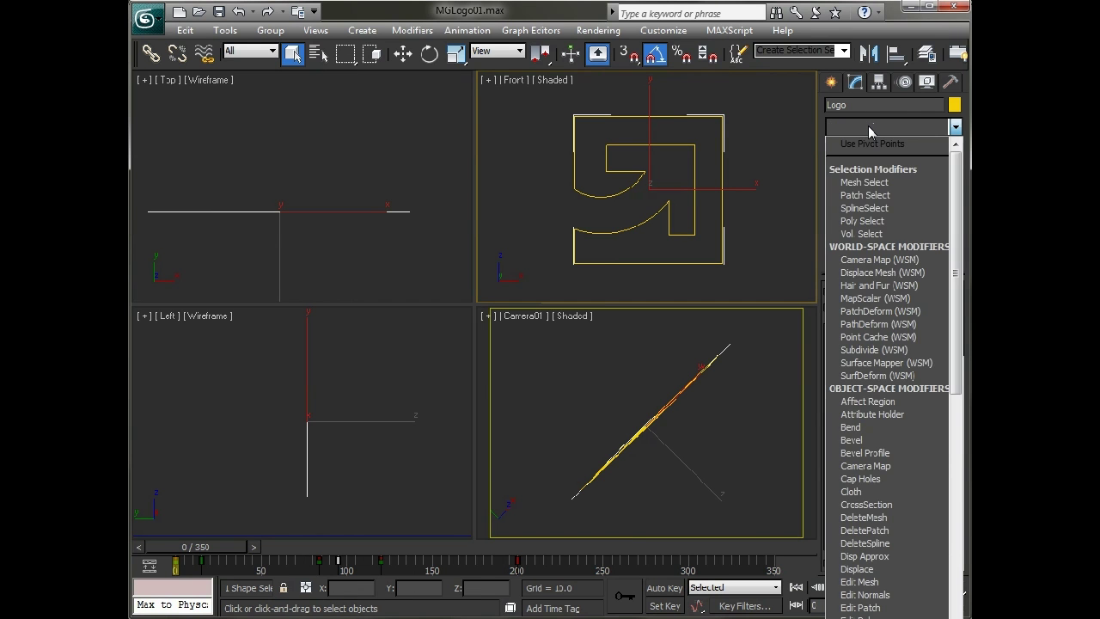
key(e)
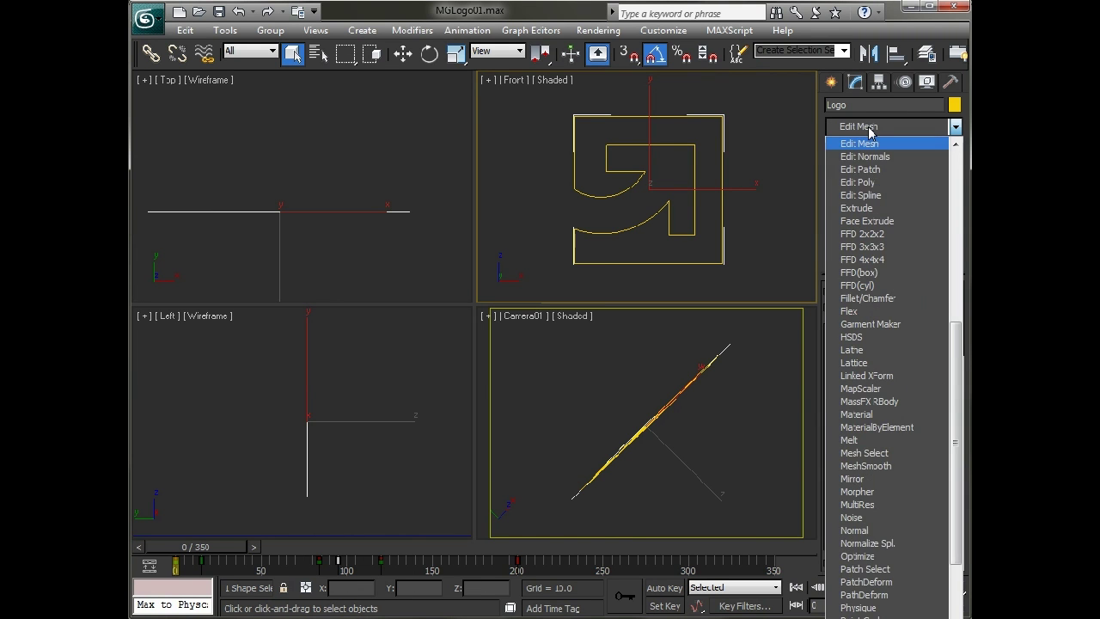
key(e)
key(e)
key(e)
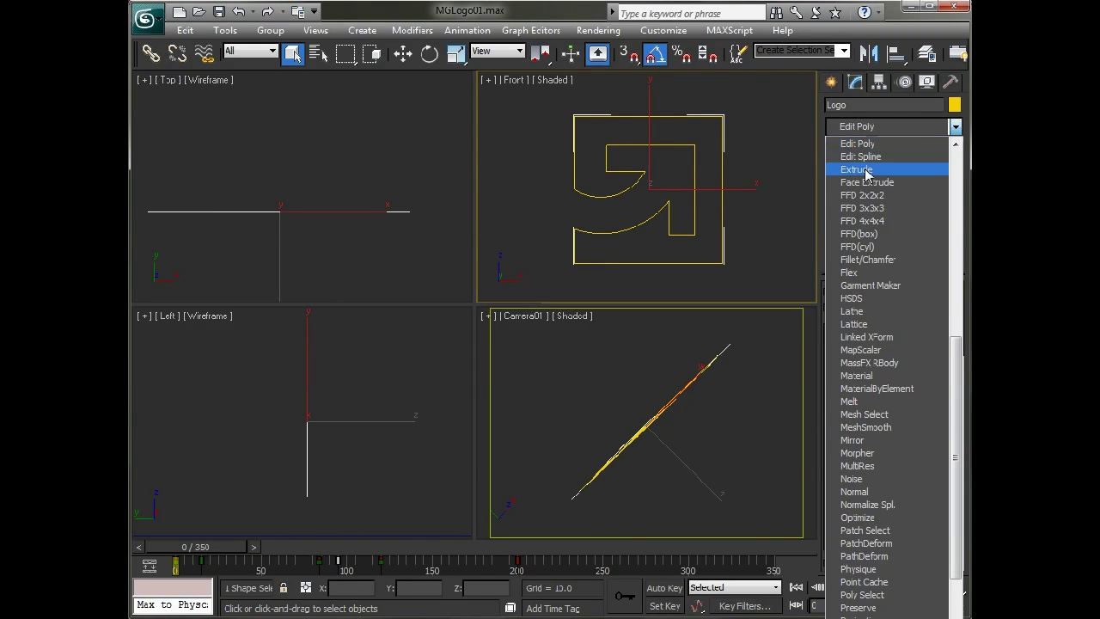
key(b)
key(b)
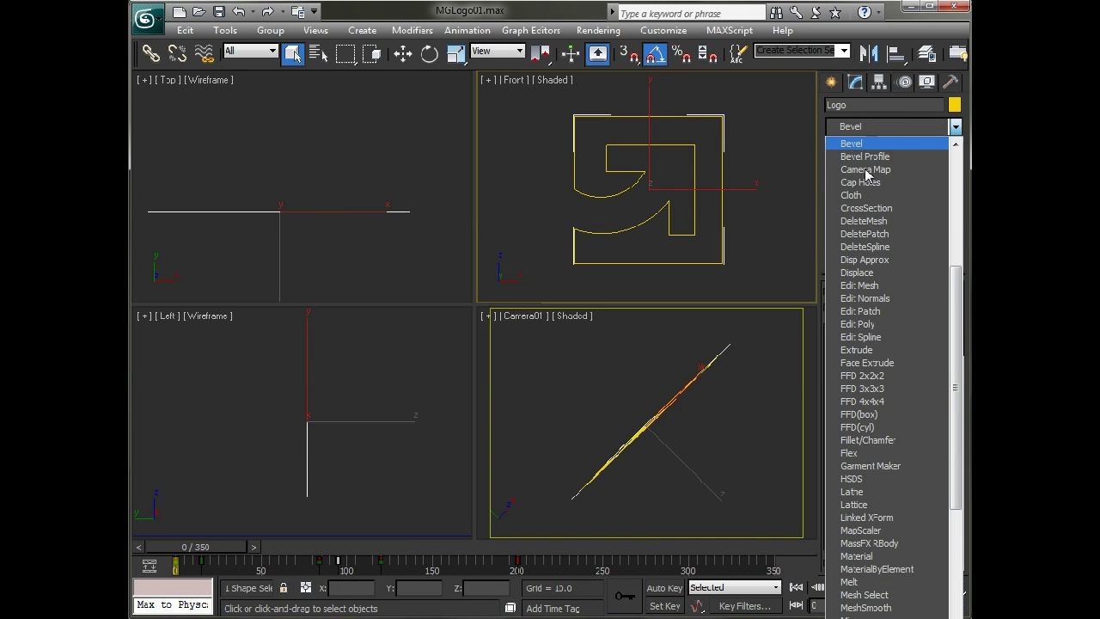
key(b)
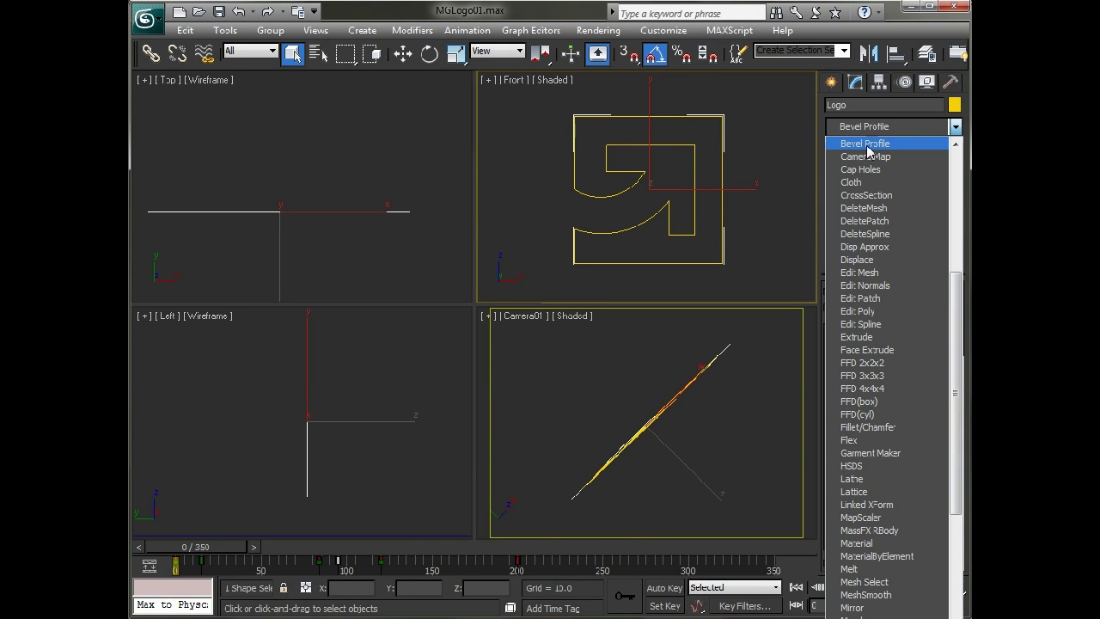
click(306, 132)
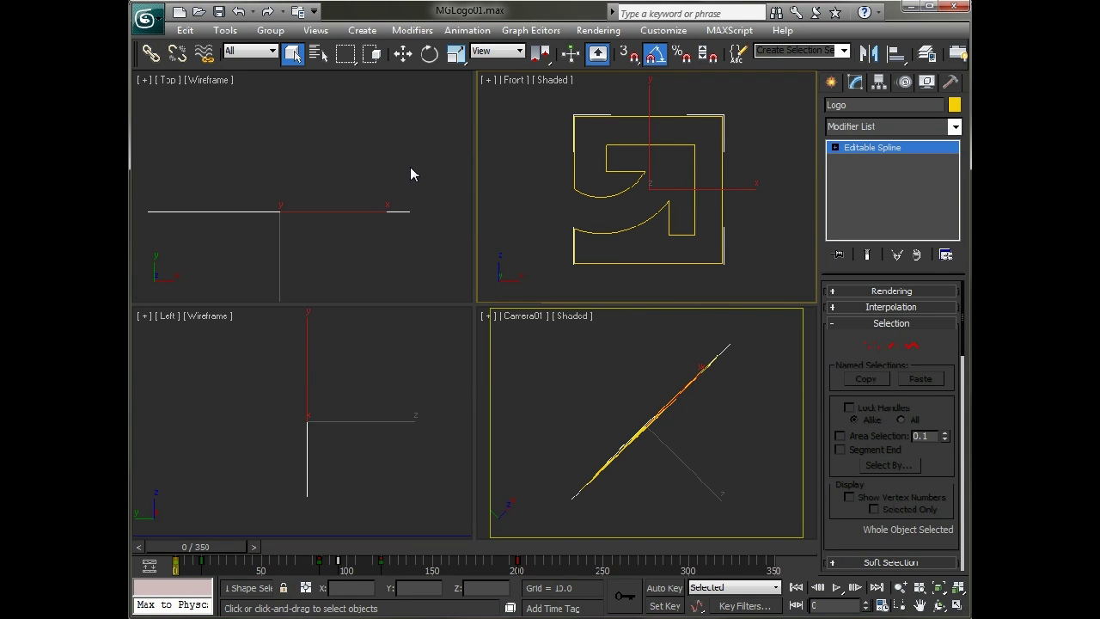
Draw an open four-vertex line with chamfered ends beside the logo's edge in the Top view as a bevel profile
click(832, 84)
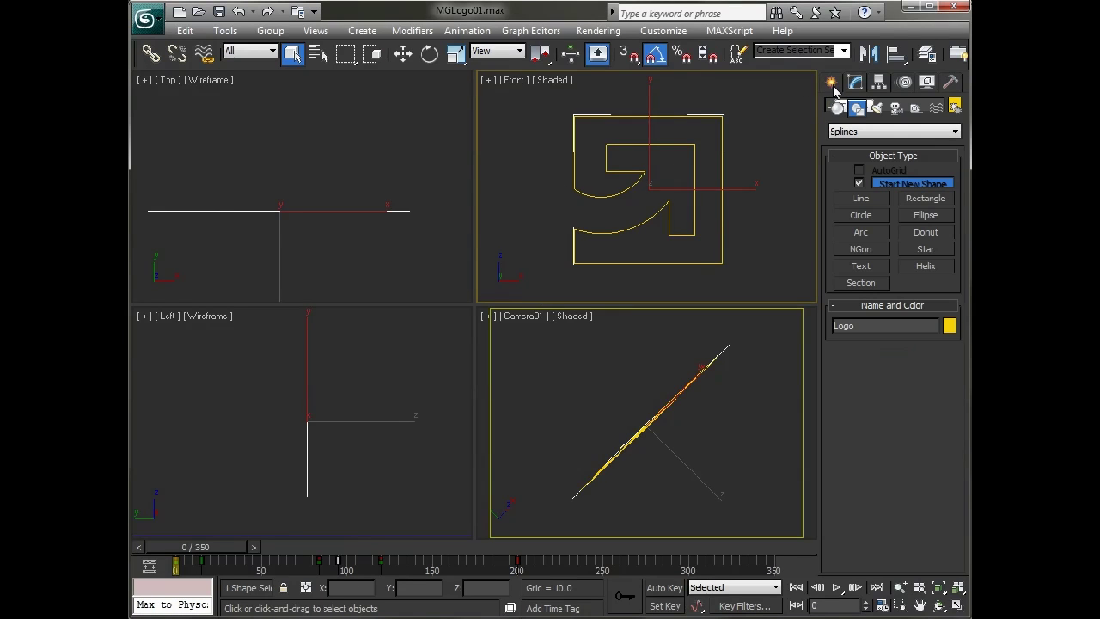
click(861, 200)
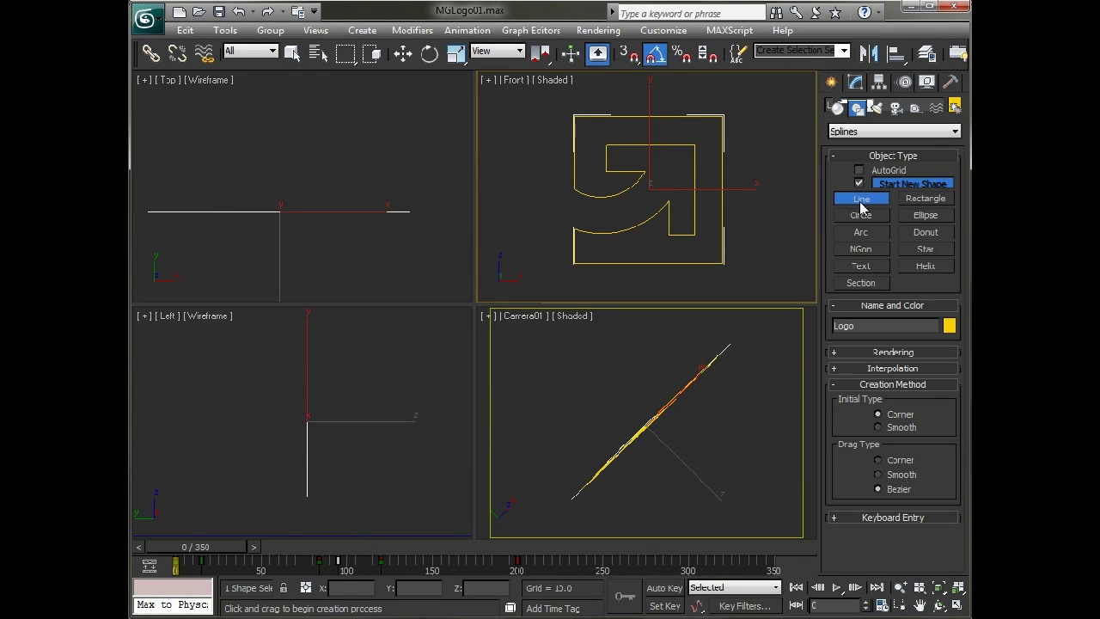
click(428, 234)
key(alt+w)
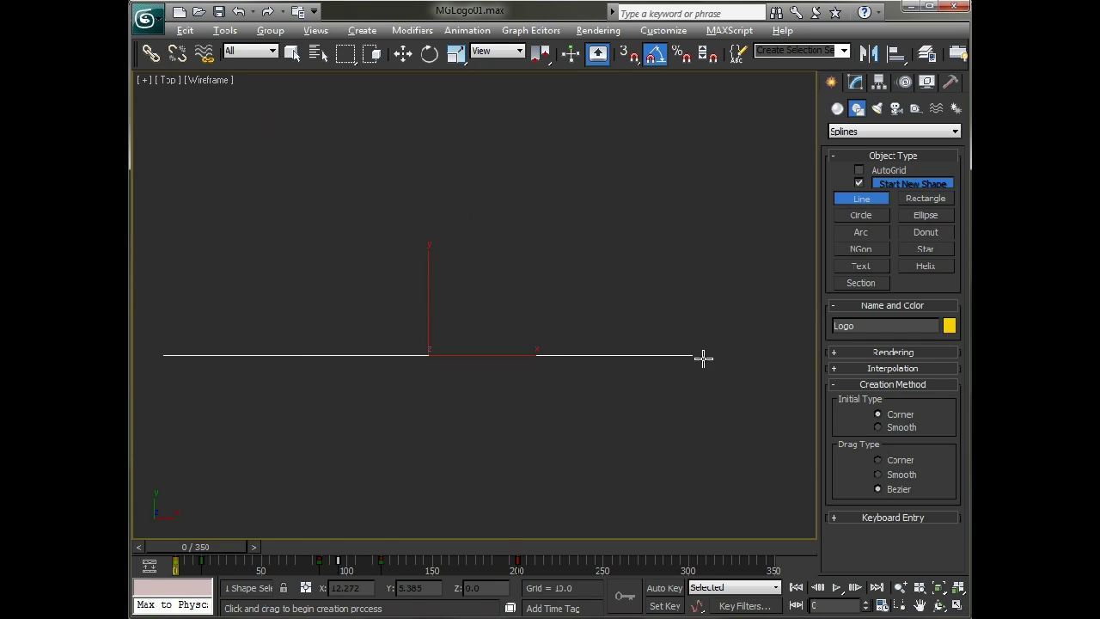
click(705, 356)
click(720, 344)
click(719, 319)
click(707, 307)
right_click(728, 336)
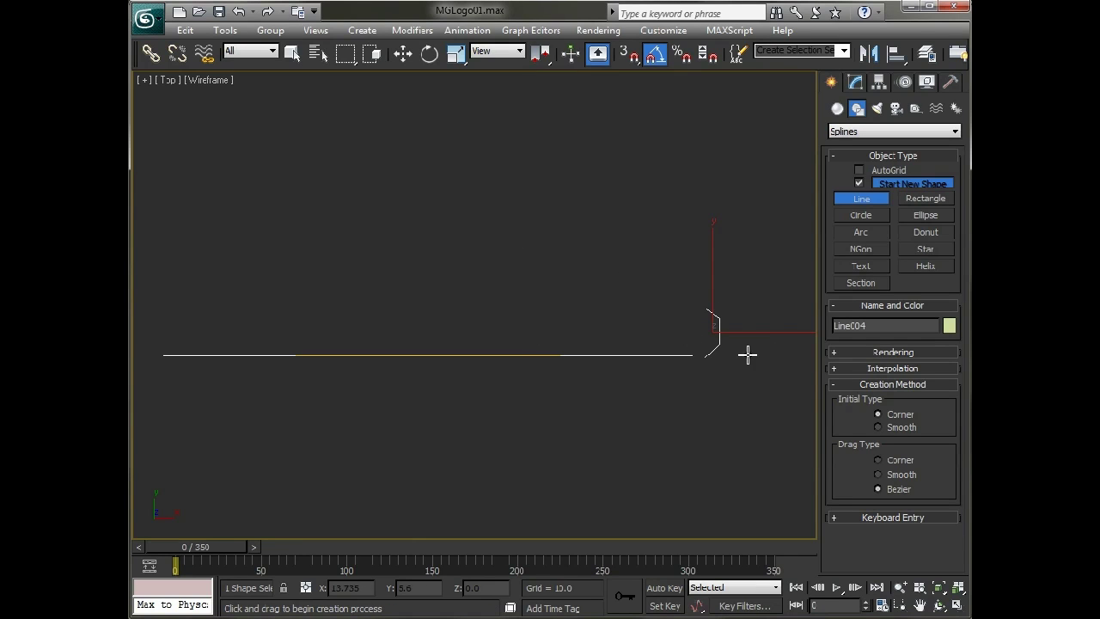
key(alt+w)
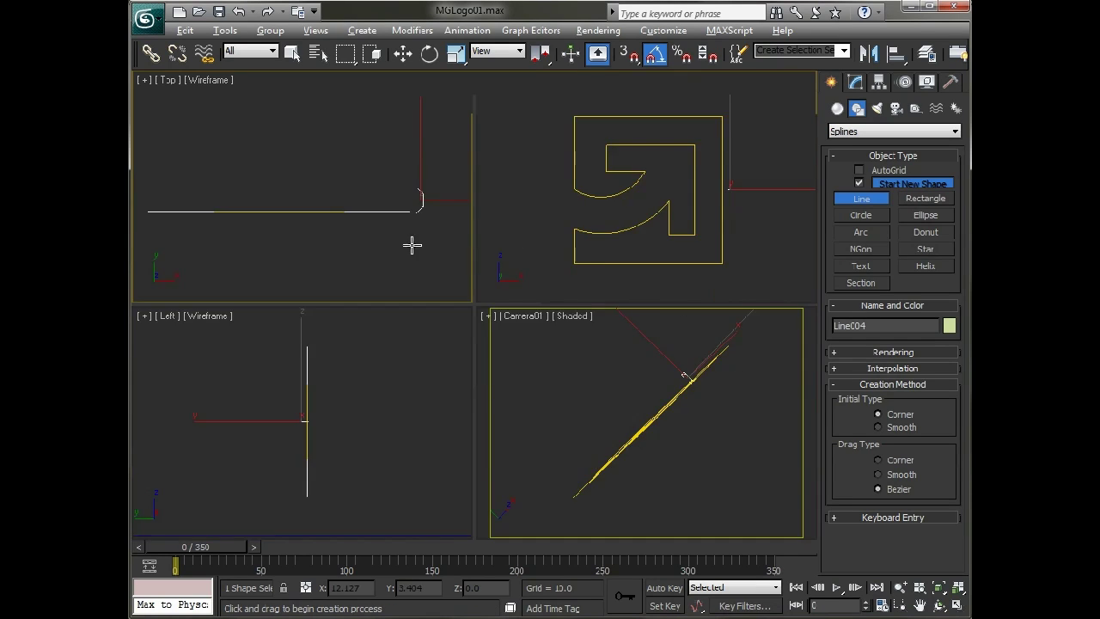
right_click(411, 243)
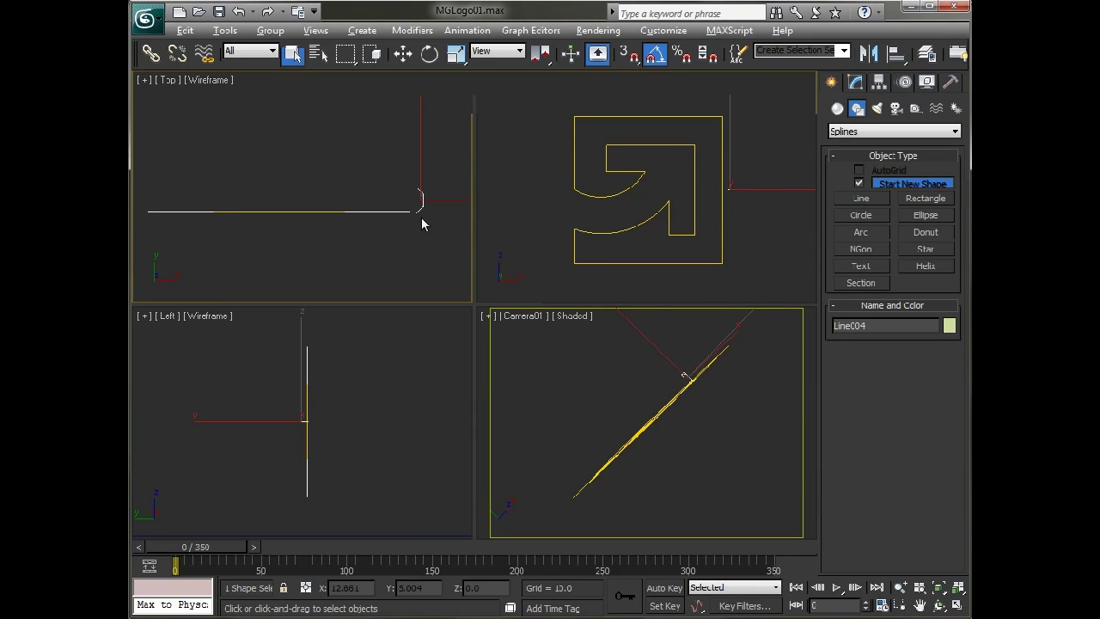
Apply a Bevel Profile modifier to the logo spline, using the newly drawn line as its profile
click(627, 146)
click(855, 83)
click(859, 127)
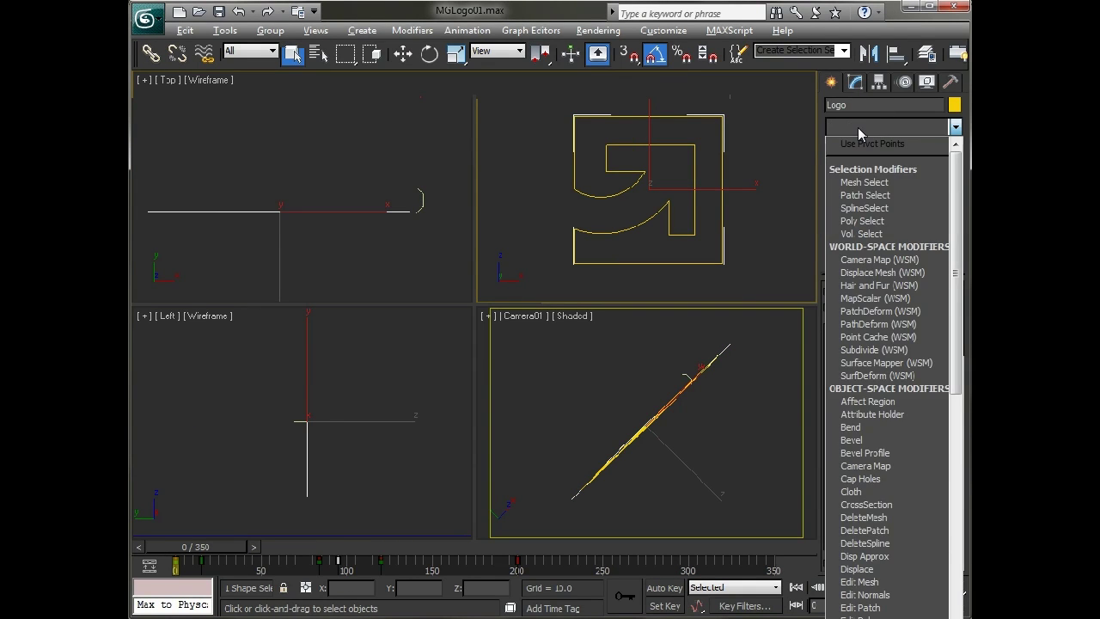
key(b)
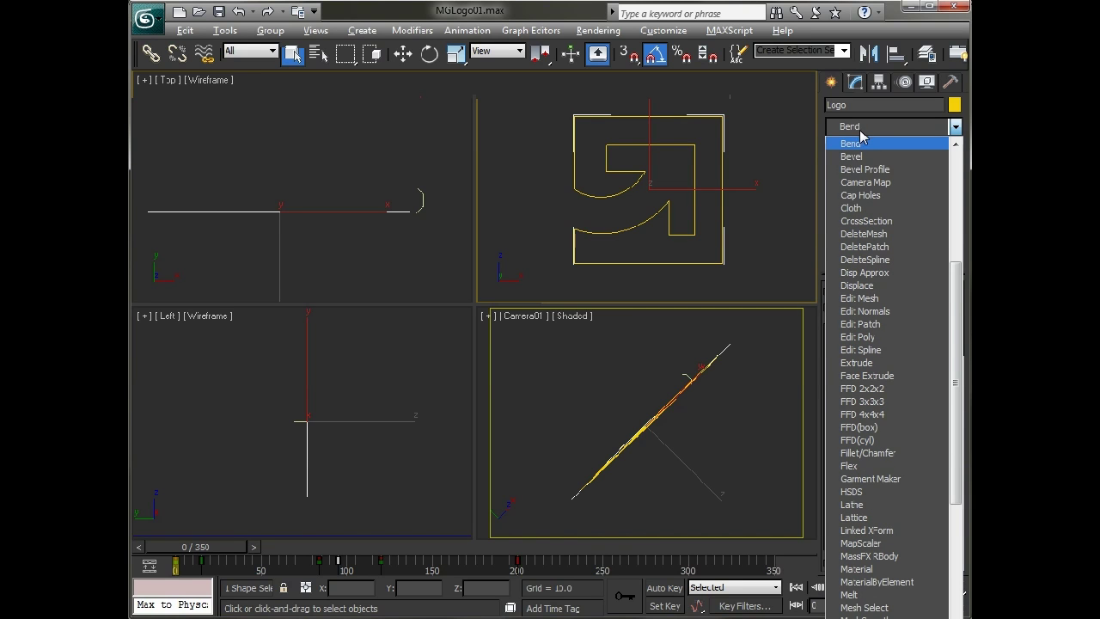
click(865, 170)
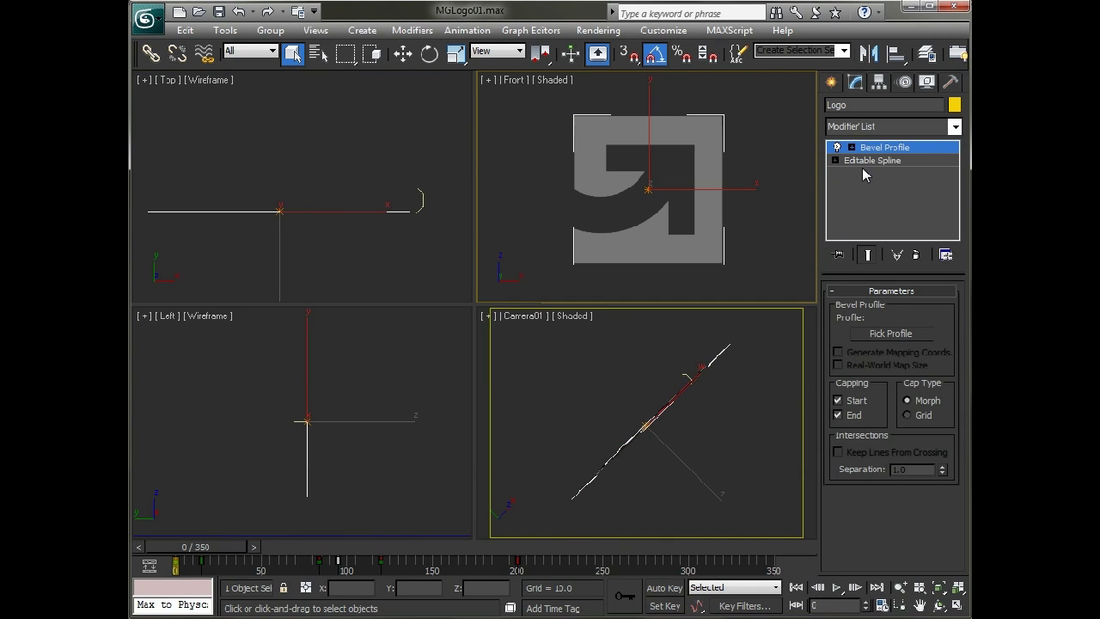
click(902, 337)
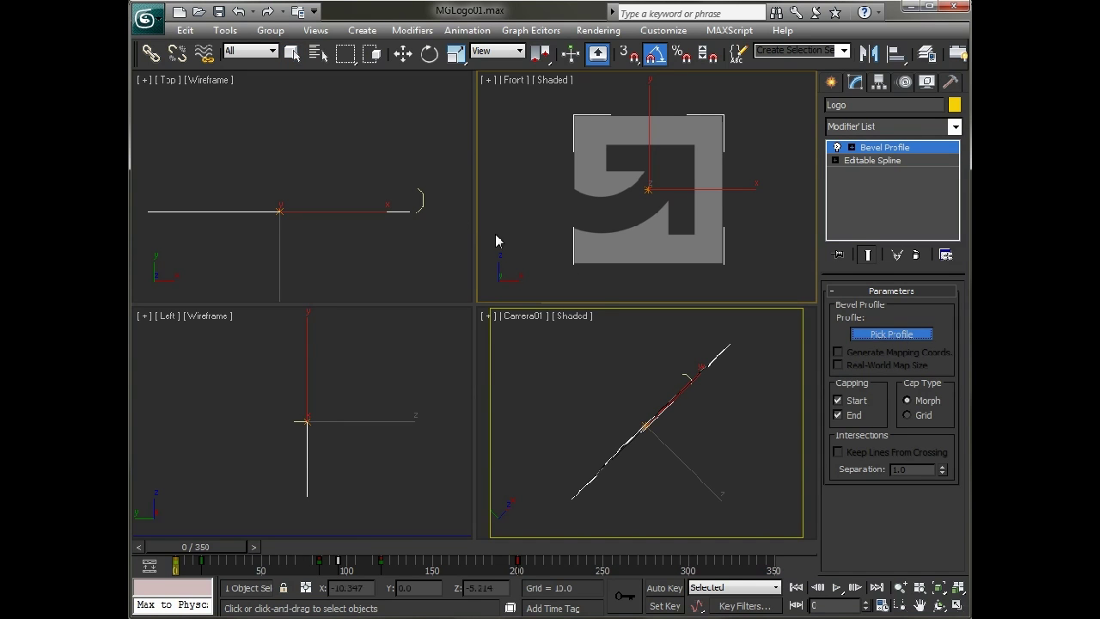
click(422, 202)
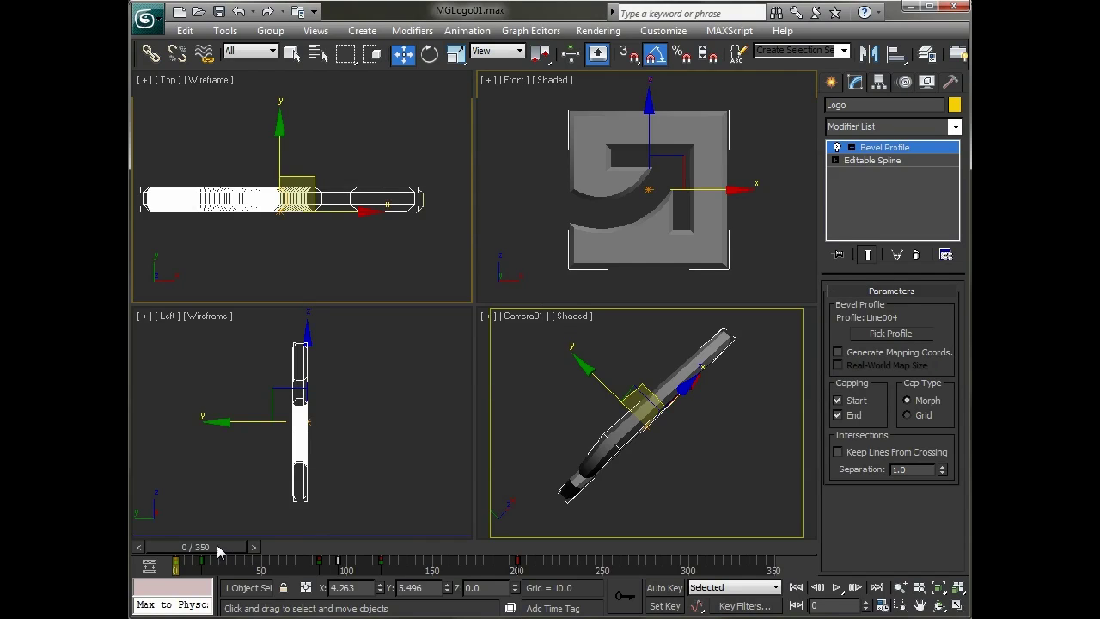
Select the profile line in the Top view and move it back and forth along X, leaving it just beside the logo's edge
drag(219, 549, 176, 565)
key(w)
middle_drag(372, 203, 298, 197)
scroll(298, 196, up, 5)
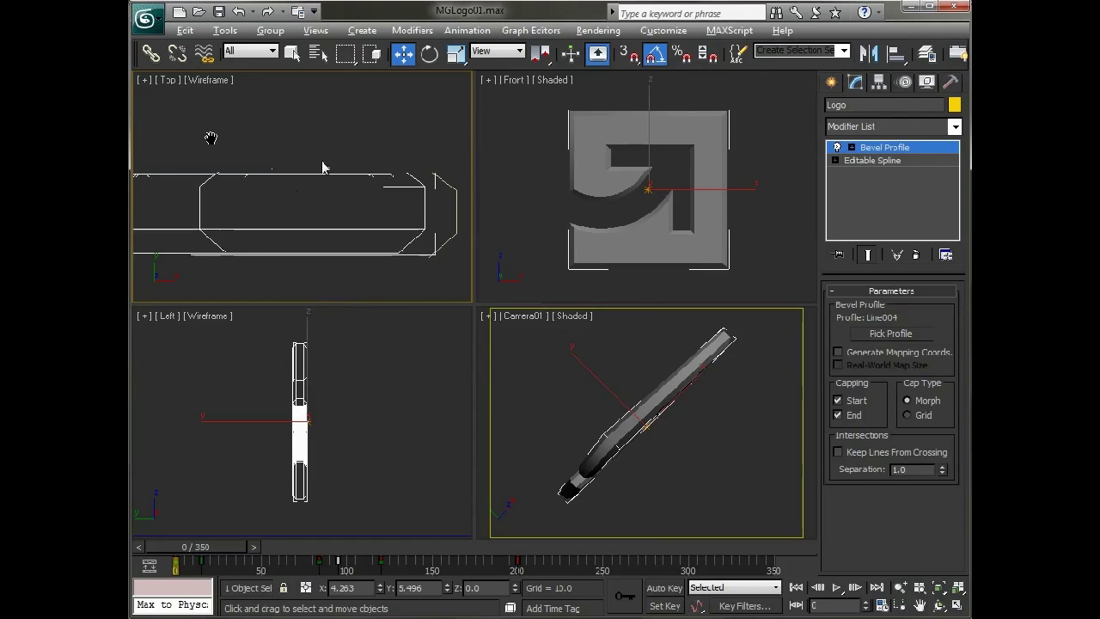
click(455, 200)
middle_drag(447, 207, 393, 213)
drag(436, 218, 410, 219)
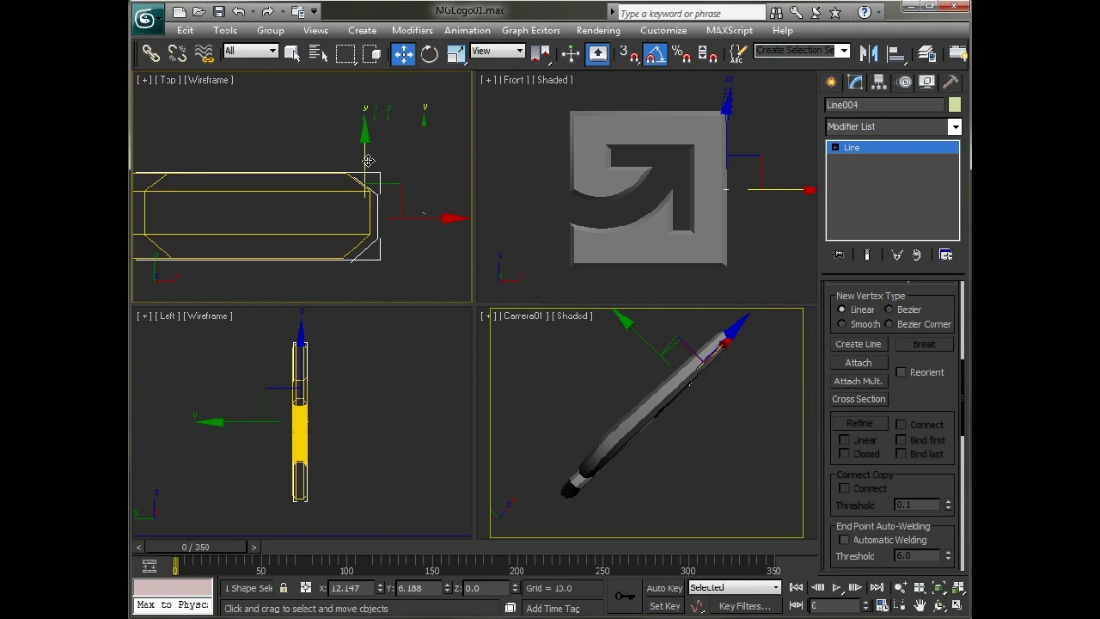
drag(419, 212, 432, 216)
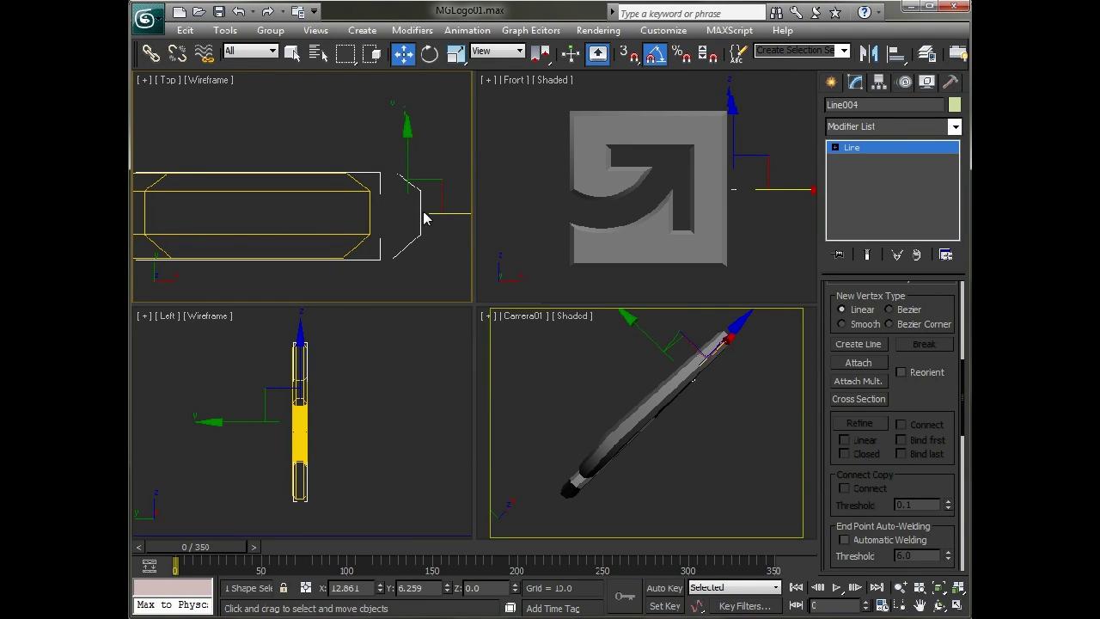
Try to rotate the profile line in the Top view with angle snap off
right_click(422, 216)
click(451, 242)
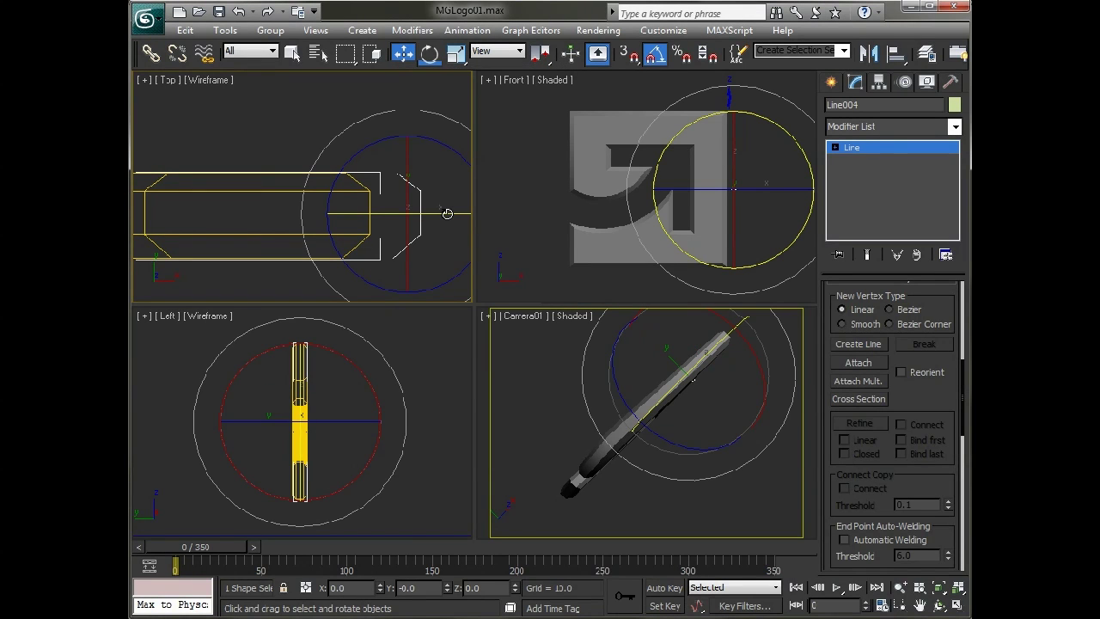
key(a)
drag(447, 213, 288, 204)
right_click(288, 204)
scroll(398, 245, down, 2)
mouse_move(382, 267)
middle_down()
mouse_move(363, 260)
mouse_move(415, 258)
mouse_move(369, 270)
mouse_move(376, 274)
middle_up()
scroll(353, 238, up, 1)
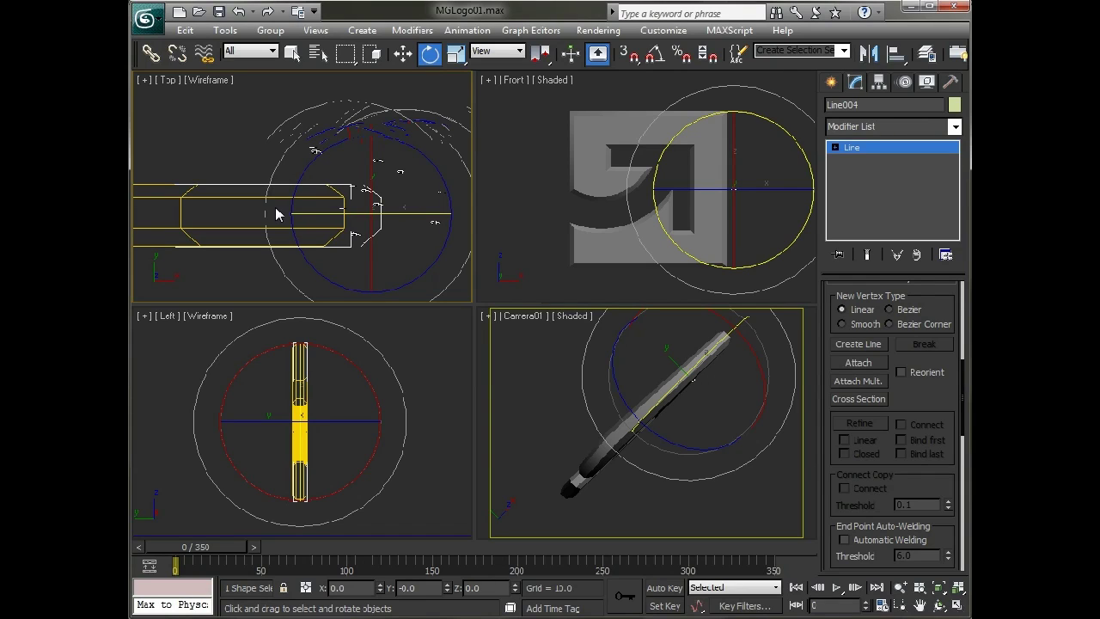
Switch the profile line to vertex editing and replace the Front view with a Perspective view orbited around the logo
click(835, 149)
click(865, 162)
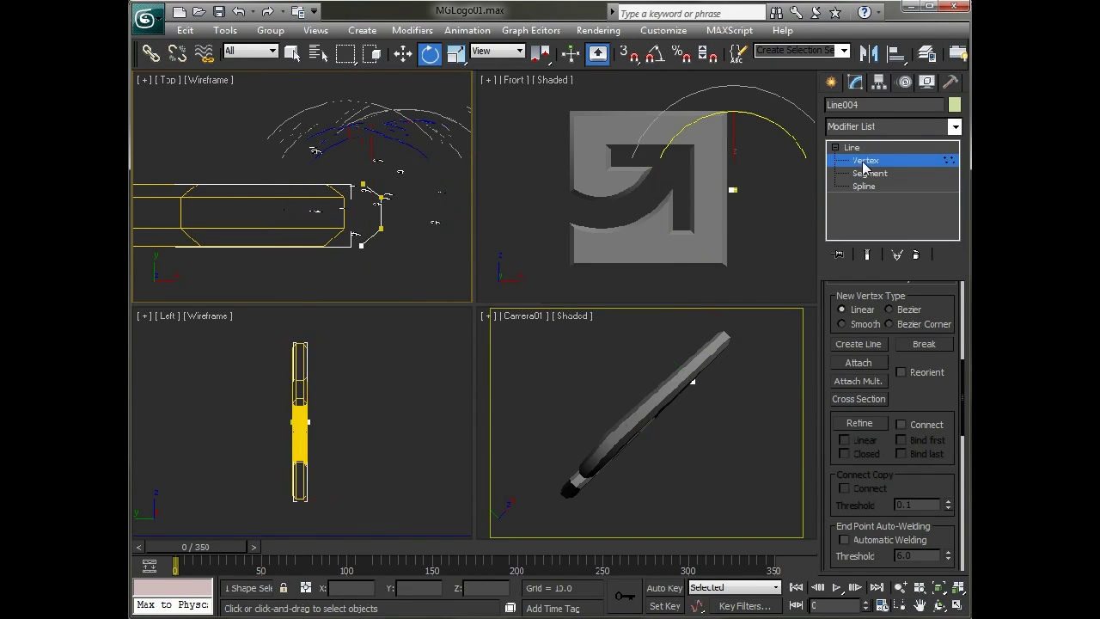
scroll(367, 190, up, 1)
middle_drag(368, 189, 339, 179)
scroll(437, 189, down, 2)
right_click(505, 156)
key(p)
alt+middle_drag(571, 173, 407, 201)
Nudge the profile line's two end vertices slightly along X in the Top view
click(426, 184)
right_click(426, 183)
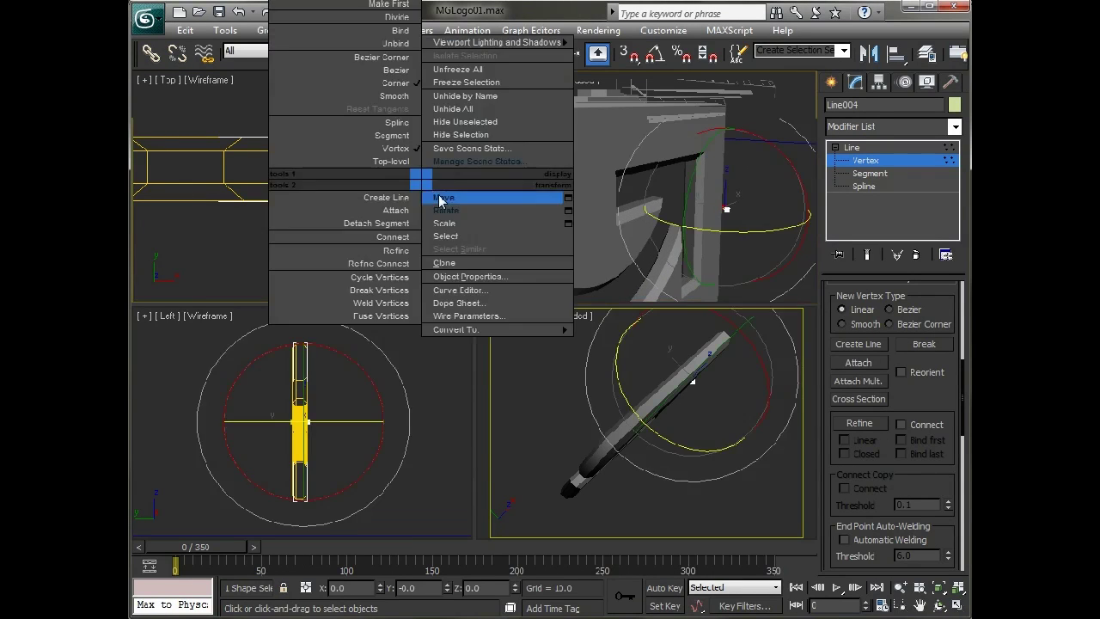
click(437, 198)
middle_drag(435, 199, 386, 219)
mouse_move(429, 203)
mouse_down()
mouse_move(440, 203)
mouse_move(402, 206)
mouse_move(428, 207)
mouse_up()
click(359, 222)
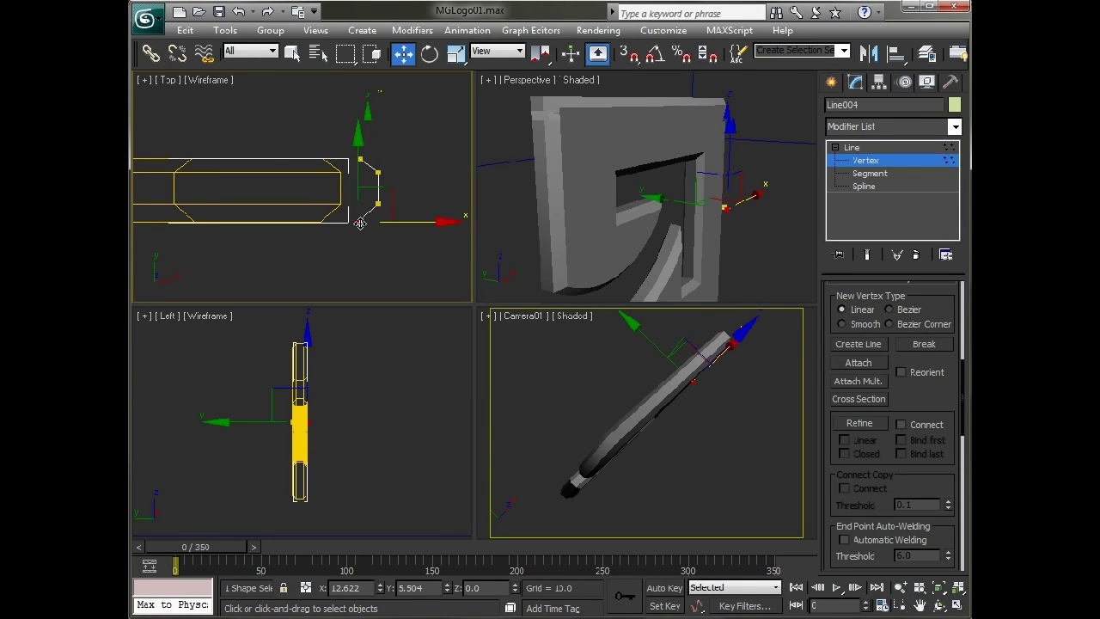
click(362, 161)
drag(412, 158, 408, 158)
click(340, 121)
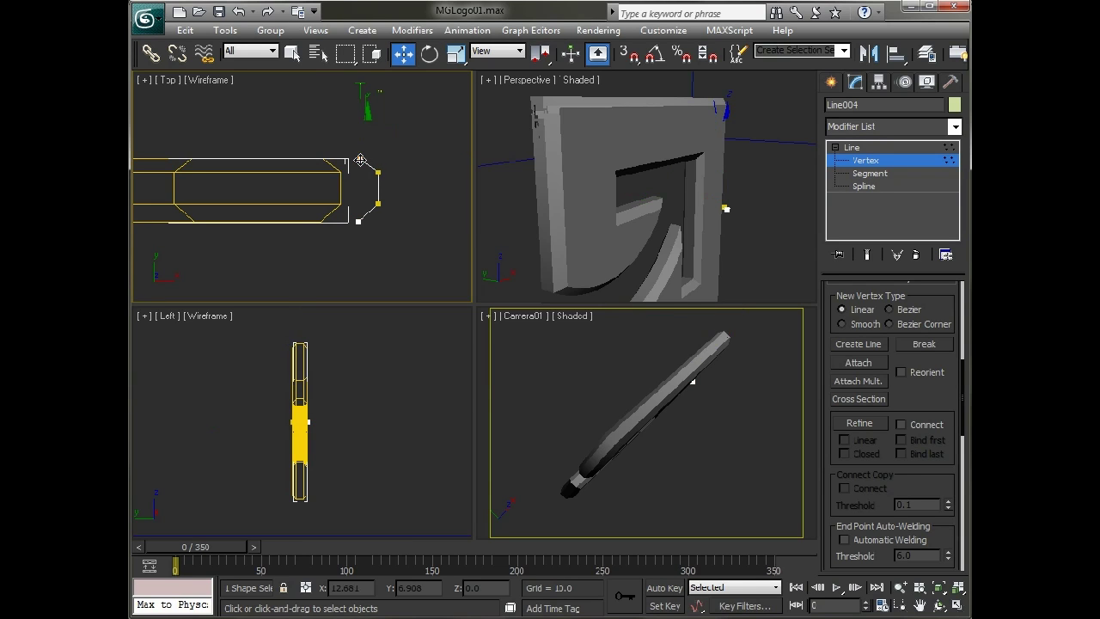
Try moving the profile line's upper end vertex in the Top view and undo the change
click(362, 160)
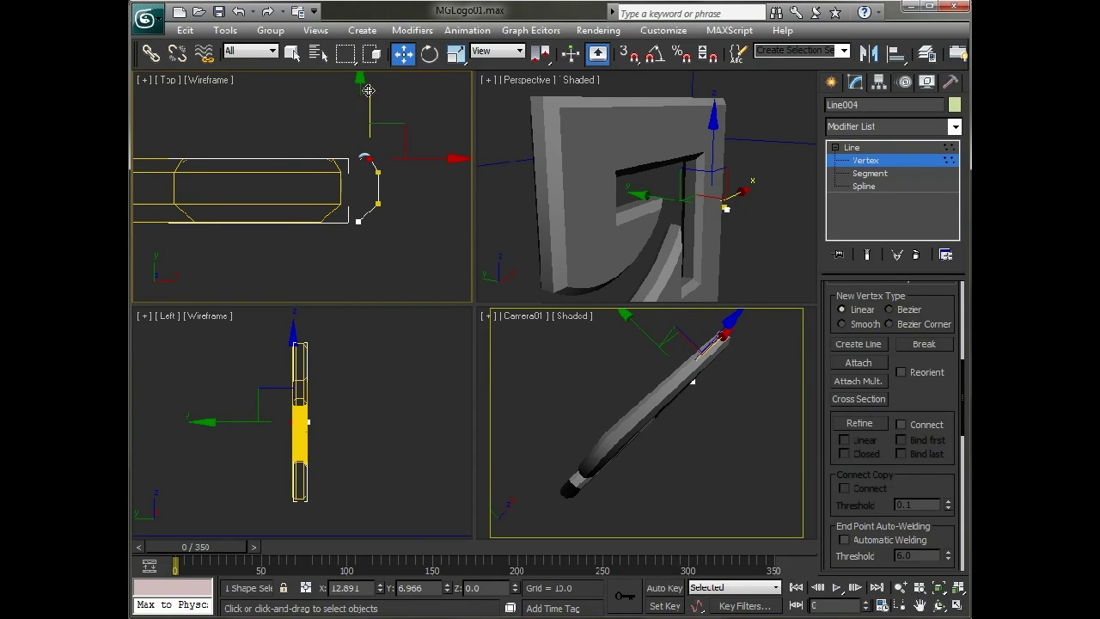
drag(370, 91, 369, 95)
key(ctrl+z)
key(ctrl+z)
Convert the profile line's upper outer vertex to Bezier and lengthen its handles along Y to round that bevel
drag(374, 171, 379, 172)
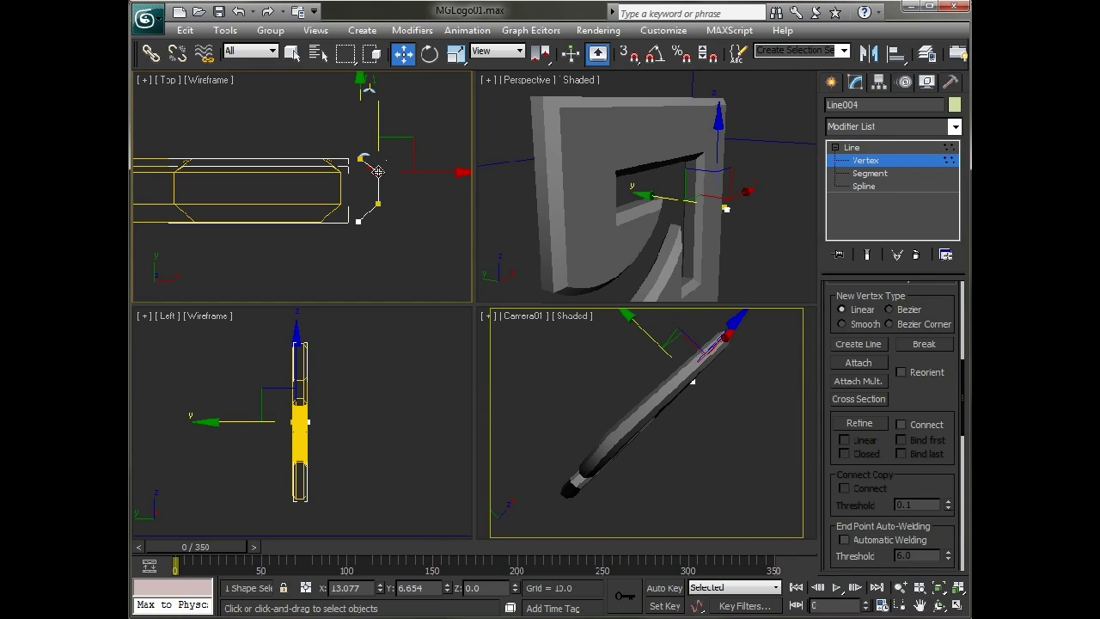
right_click(379, 173)
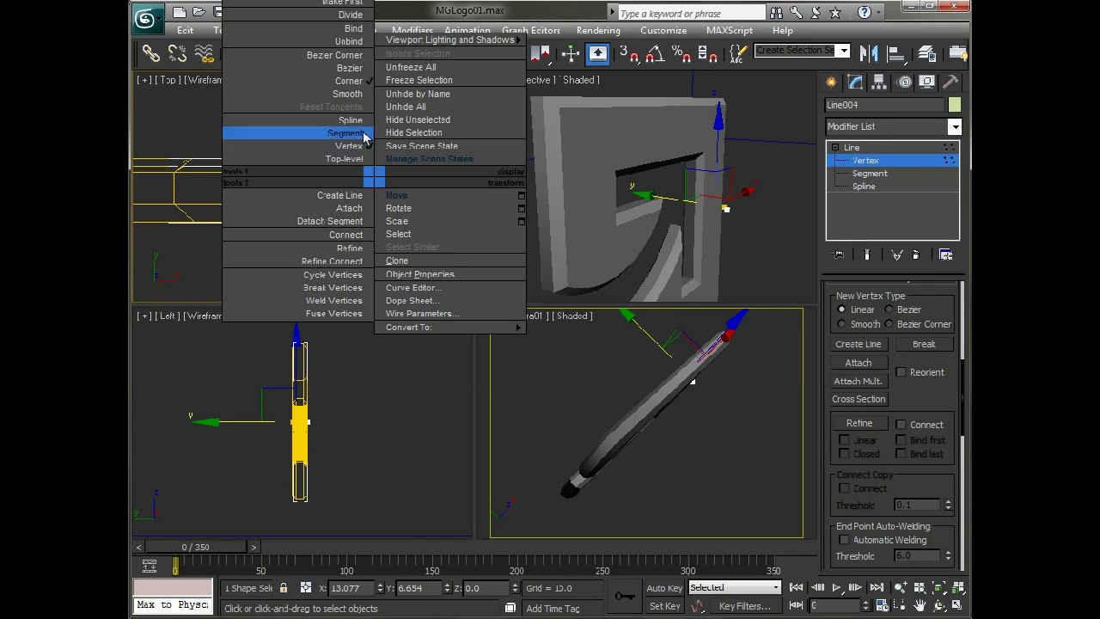
click(354, 56)
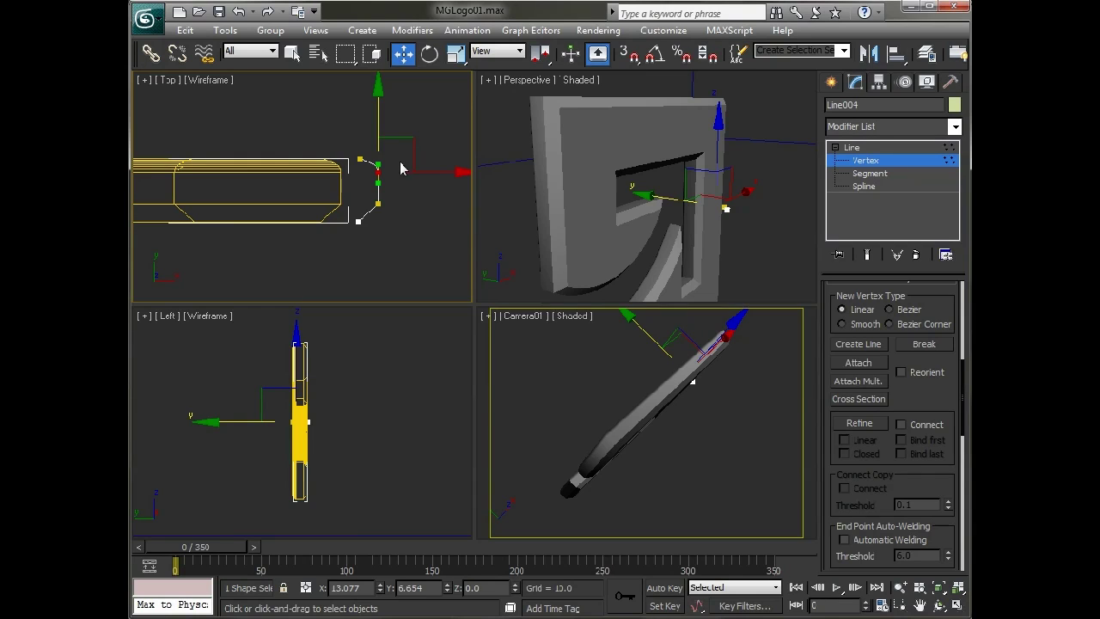
drag(379, 181, 381, 187)
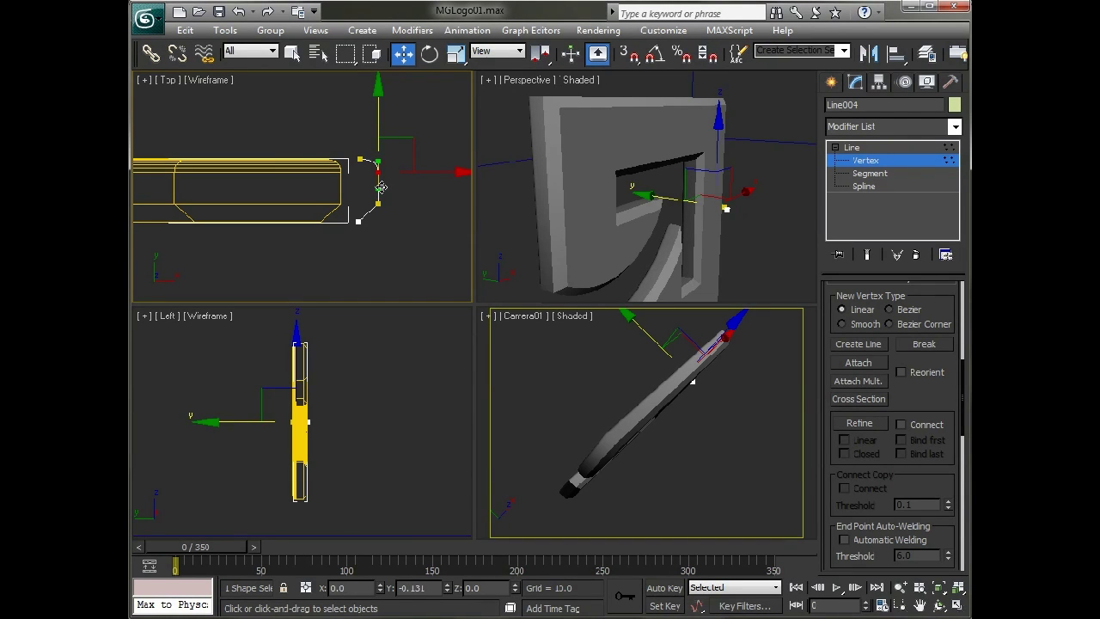
Examine the logo's rounded bevel and its straight chamfer on the opposite side in the Perspective view
alt+middle_drag(545, 216, 630, 238)
scroll(661, 190, up, 5)
middle_drag(660, 189, 663, 333)
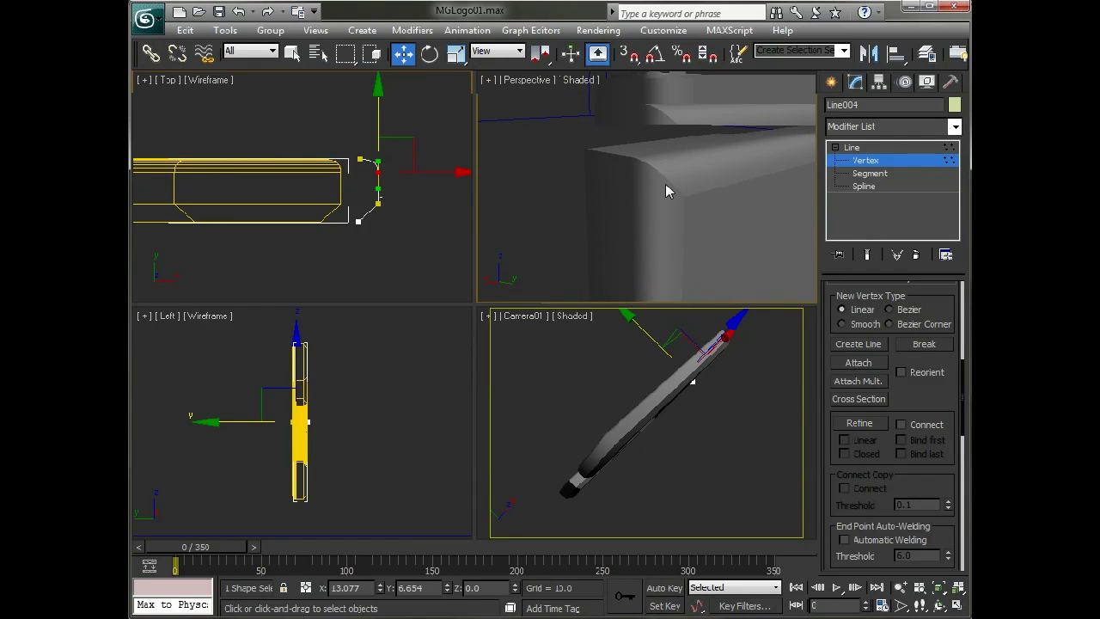
click(377, 203)
alt+middle_drag(667, 214, 838, 203)
alt+middle_drag(643, 210, 663, 162)
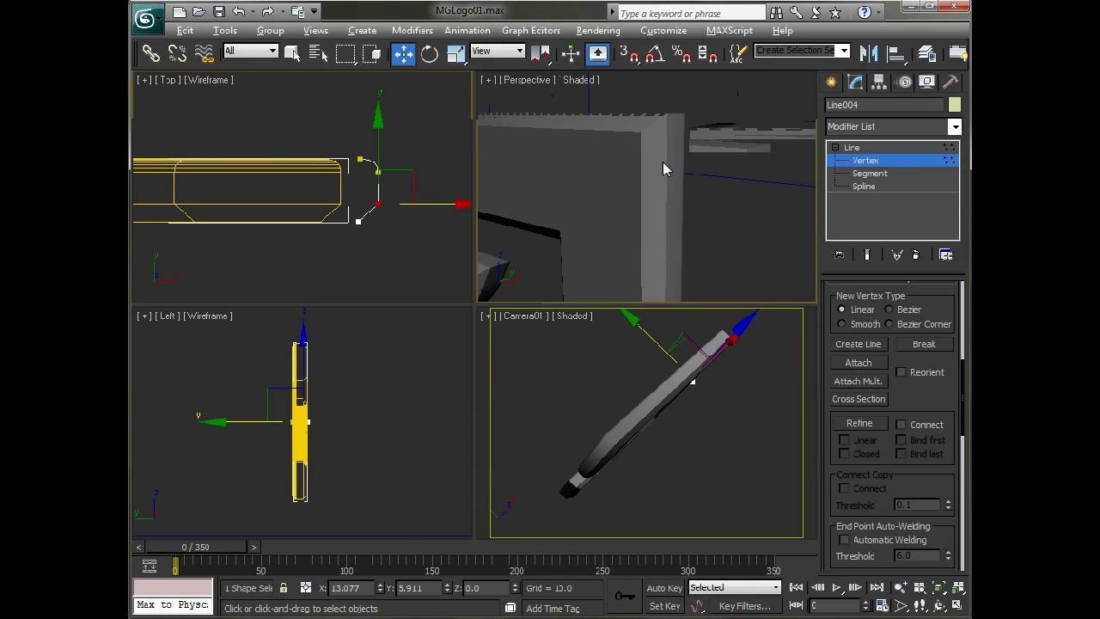
Convert the profile line's upper outer Bezier vertex back to a Corner vertex
click(364, 184)
click(377, 172)
right_click(378, 172)
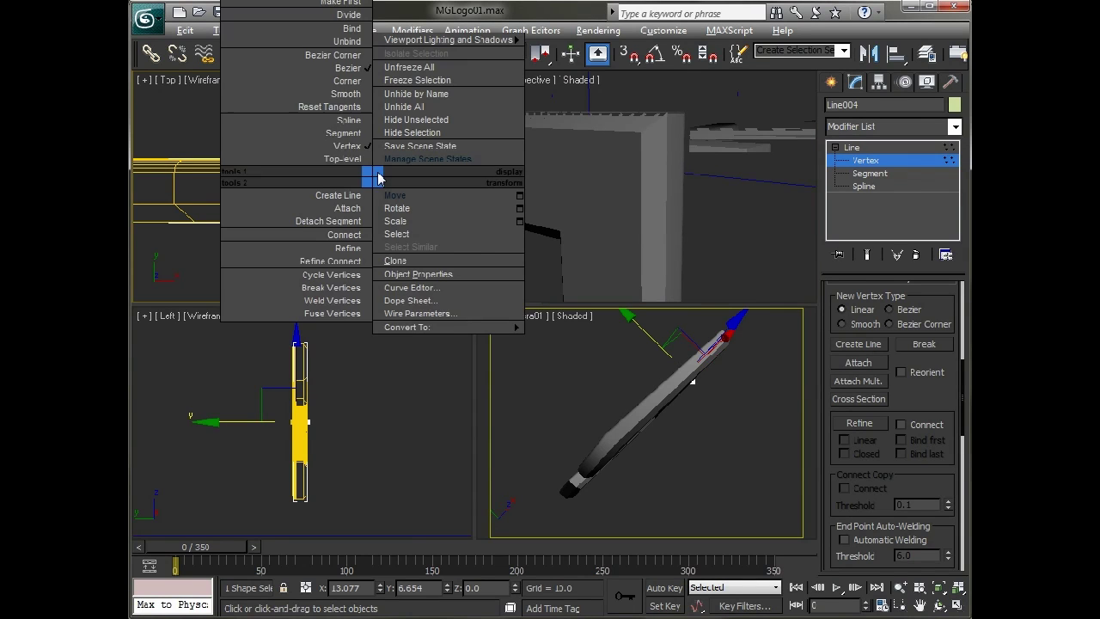
click(351, 83)
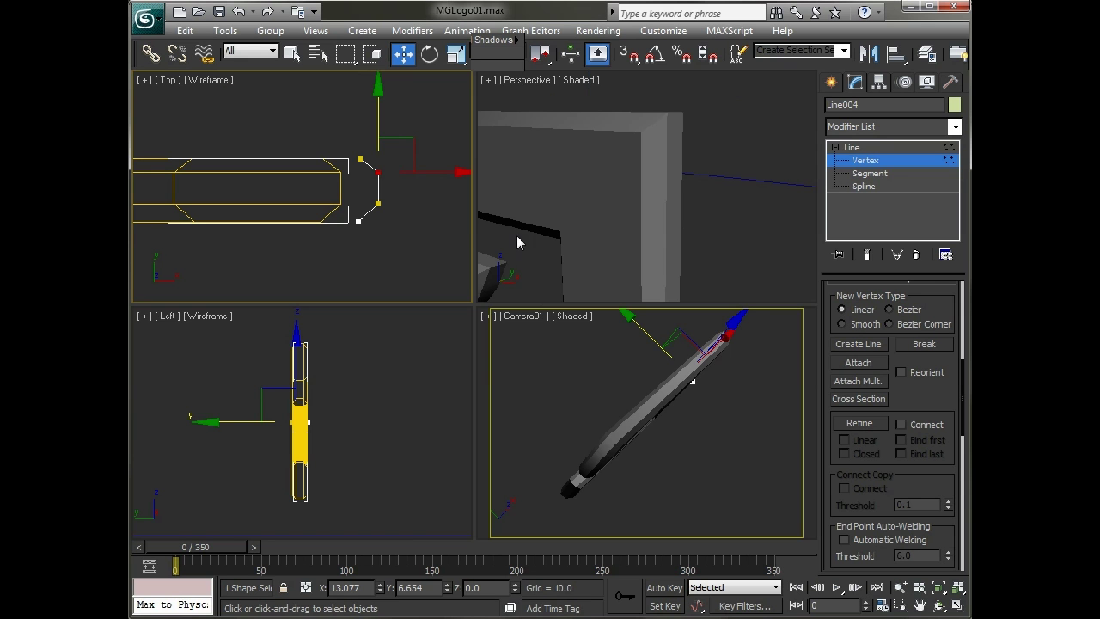
Refine the lower slanted segment of the profile line in the Top view with four extra vertices
click(861, 424)
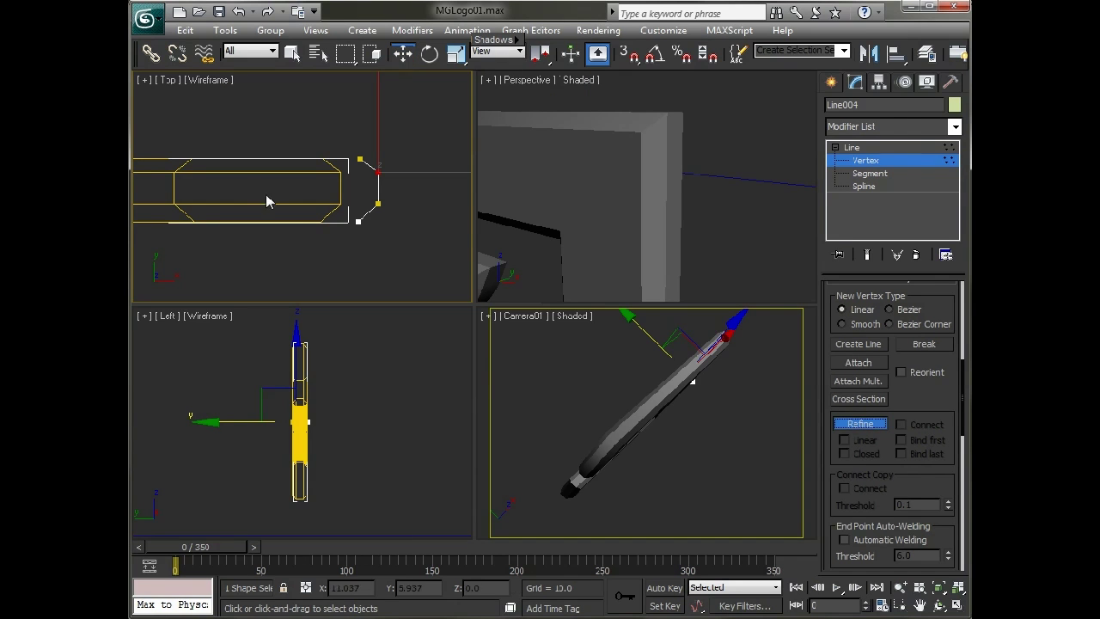
scroll(397, 251, up, 4)
middle_drag(406, 216, 310, 194)
scroll(309, 195, up, 1)
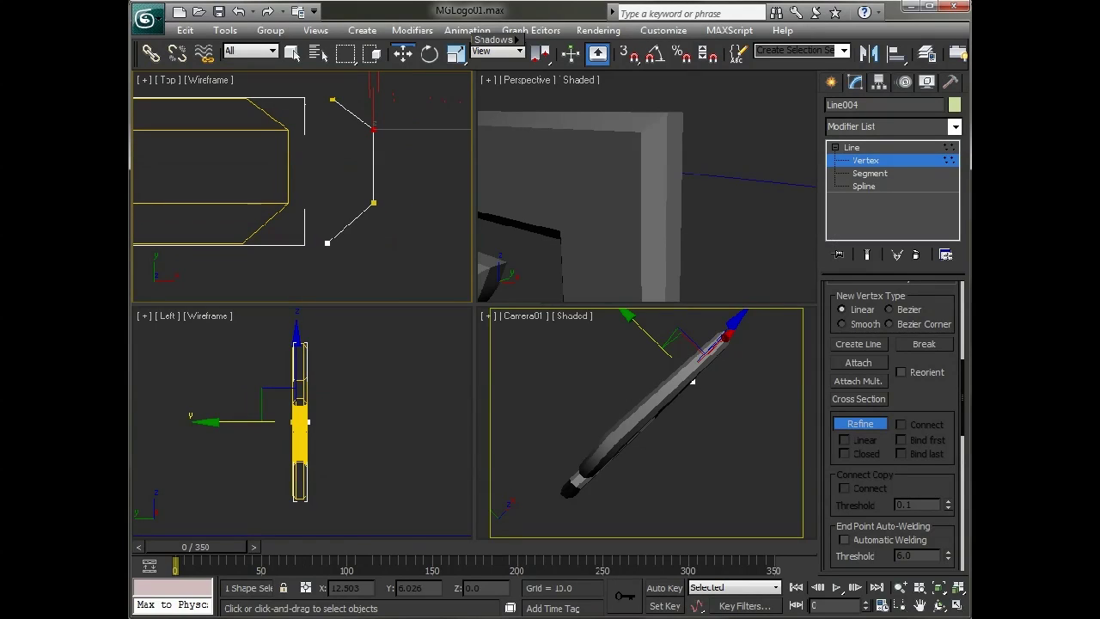
click(339, 232)
click(346, 226)
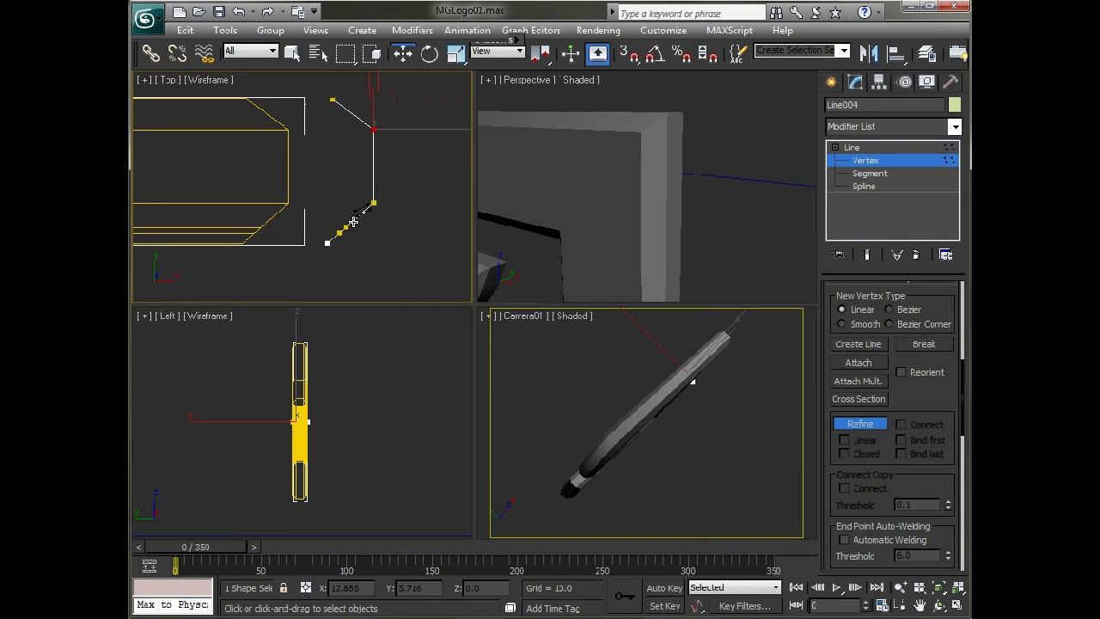
click(360, 214)
key(w)
Try moving the two middle inserted vertices of the lower chamfer outward, then inward past the original slope, to shape a ridge and a groove
click(359, 215)
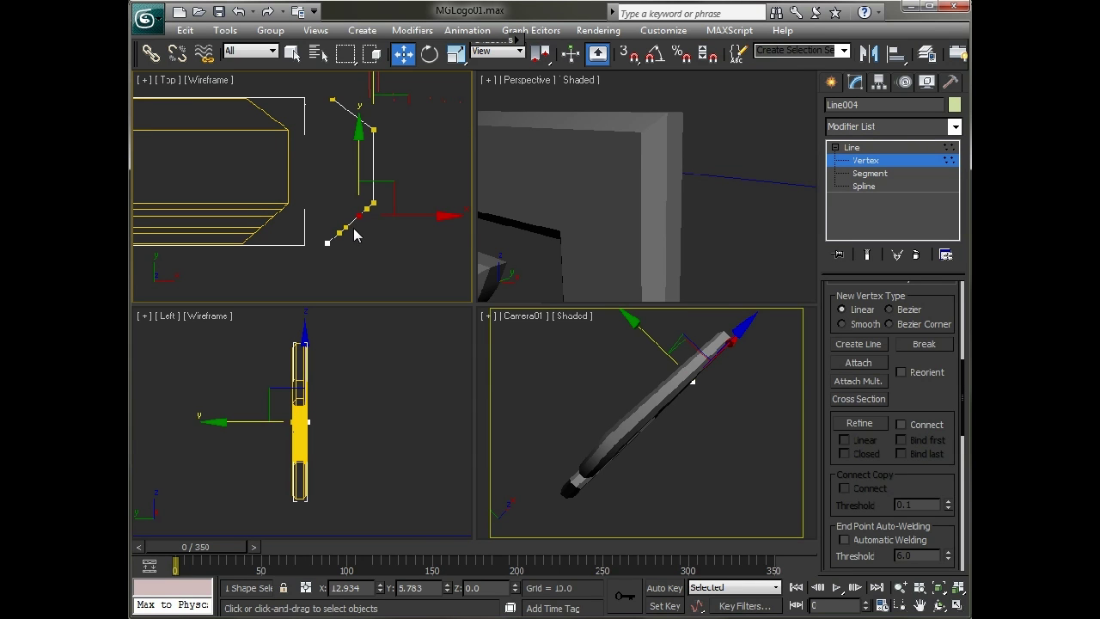
drag(407, 202, 394, 213)
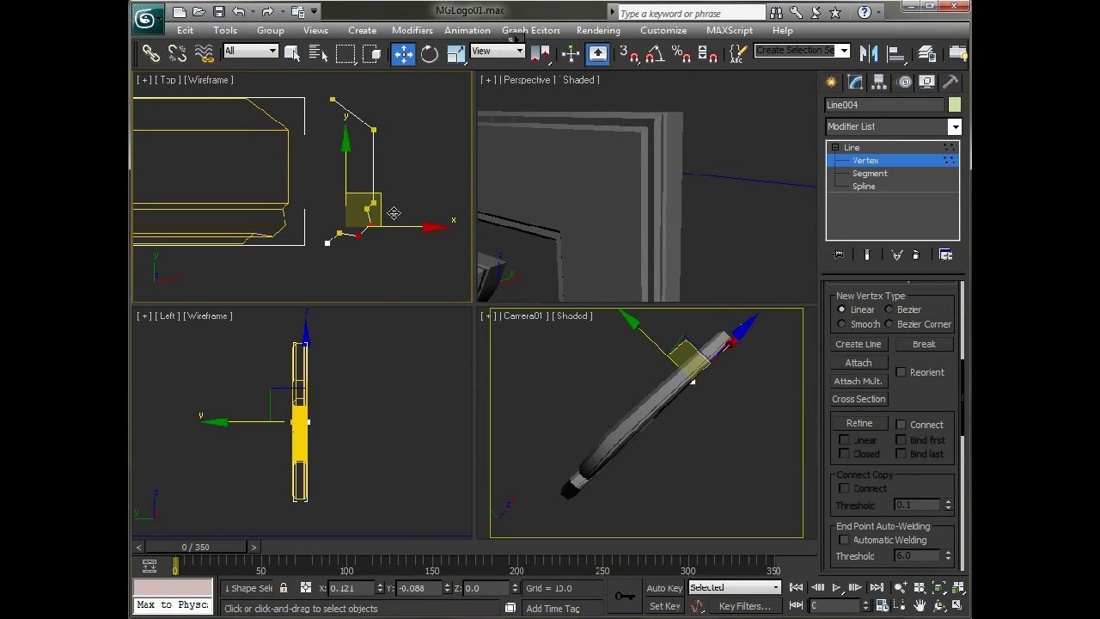
alt+middle_drag(614, 201, 689, 215)
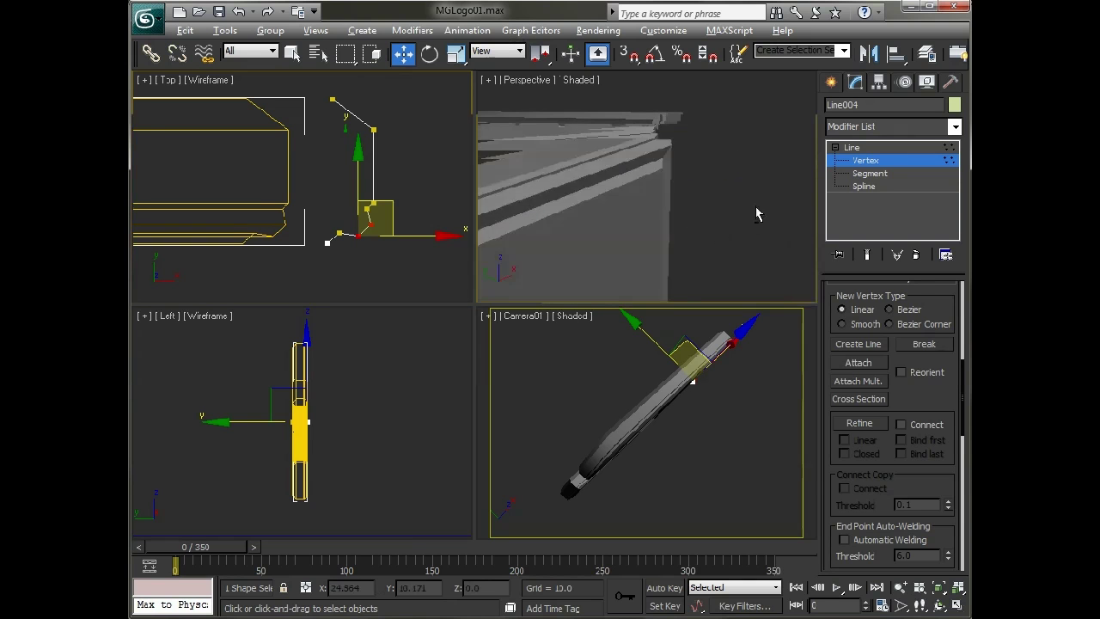
alt+middle_drag(765, 205, 599, 203)
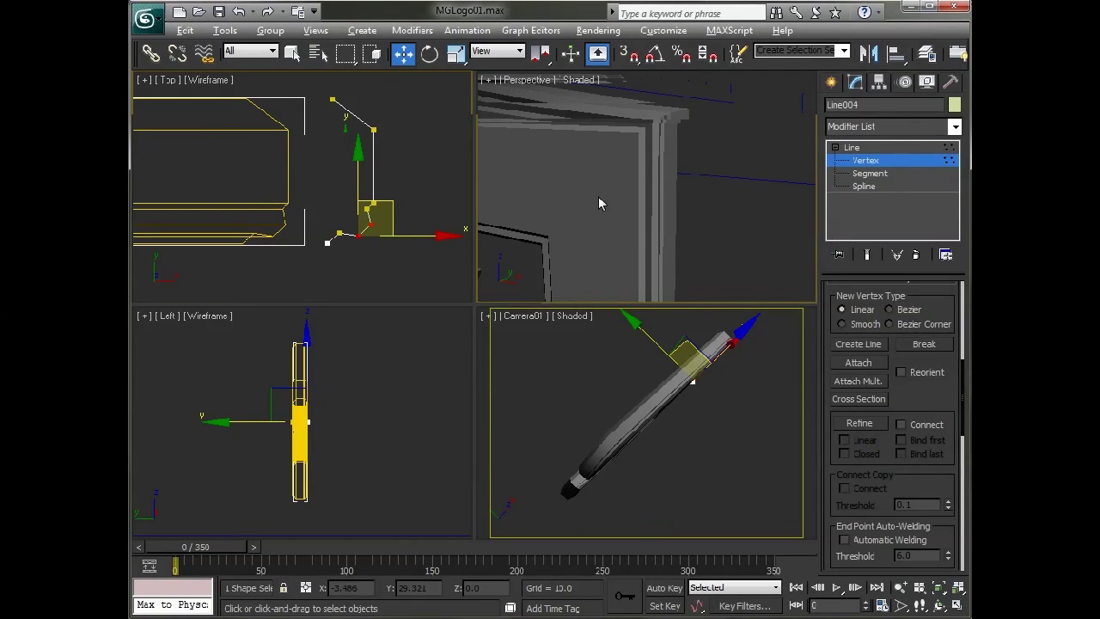
click(394, 212)
drag(396, 207, 374, 192)
Examine the grooved bevel around the logo's edges and inner cutout in the Perspective view
alt+middle_drag(688, 212, 752, 215)
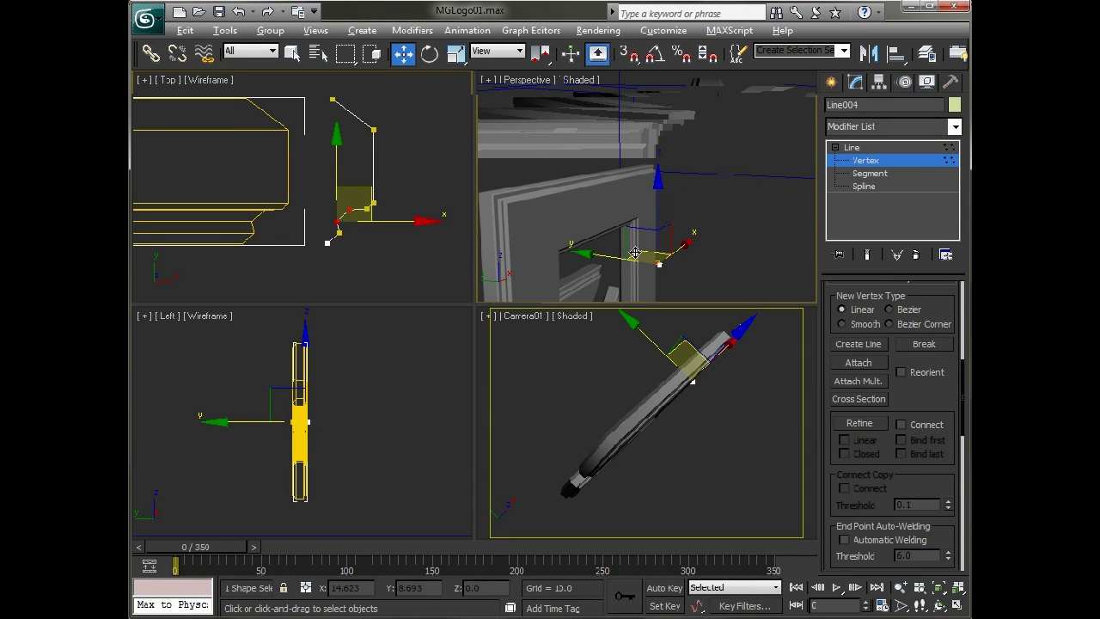
alt+middle_drag(643, 245, 648, 197)
scroll(648, 197, up, 4)
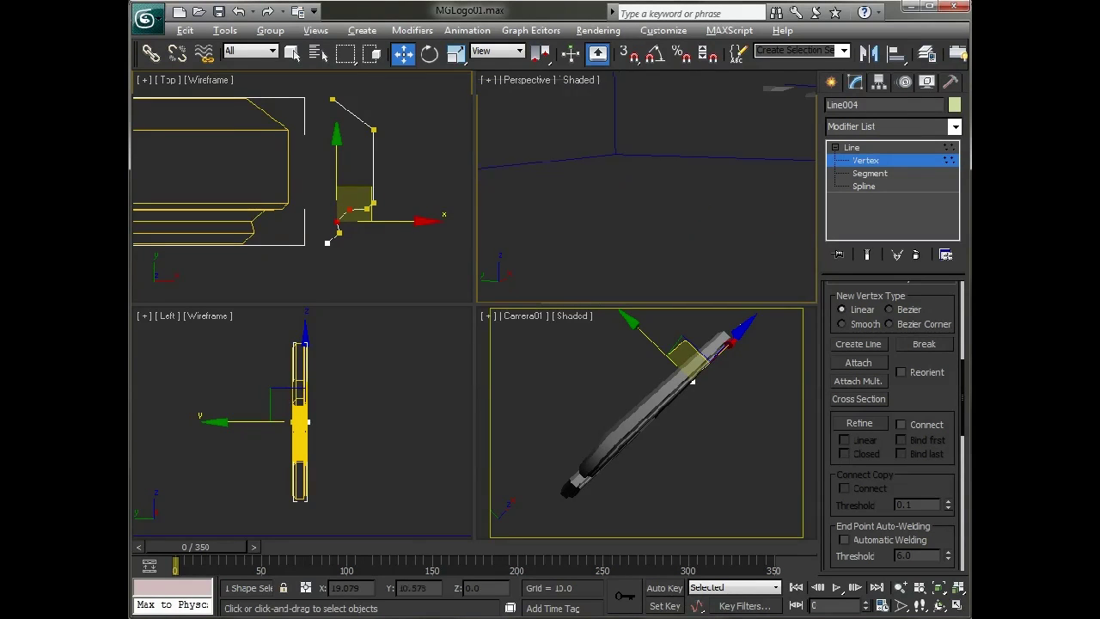
scroll(648, 197, down, 1)
alt+middle_drag(705, 230, 710, 234)
alt+middle_drag(592, 234, 619, 188)
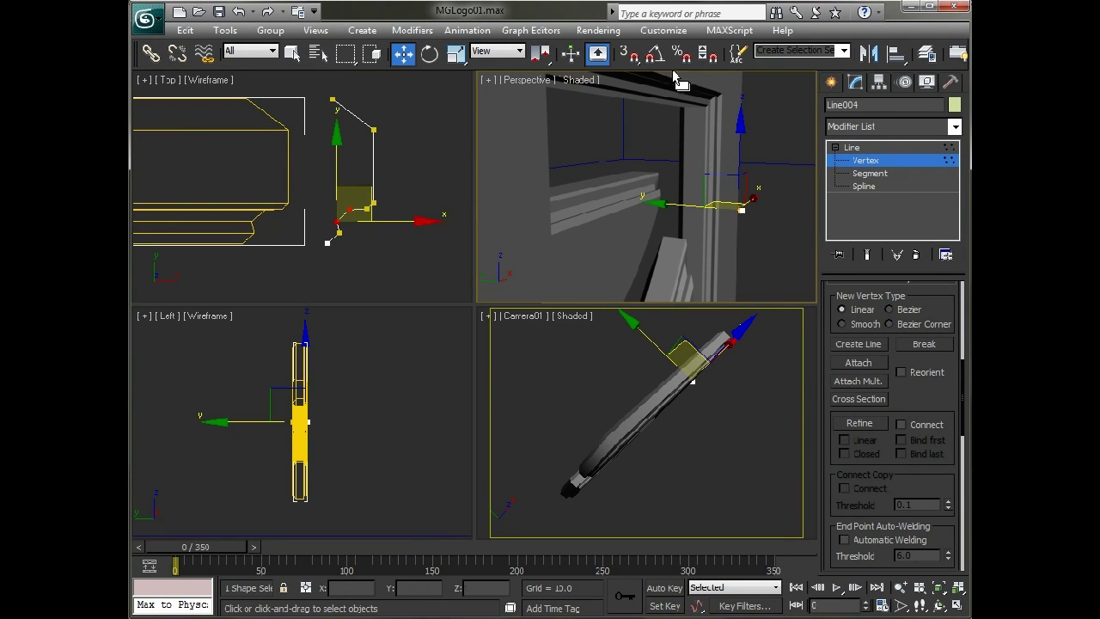
alt+middle_drag(686, 249, 660, 277)
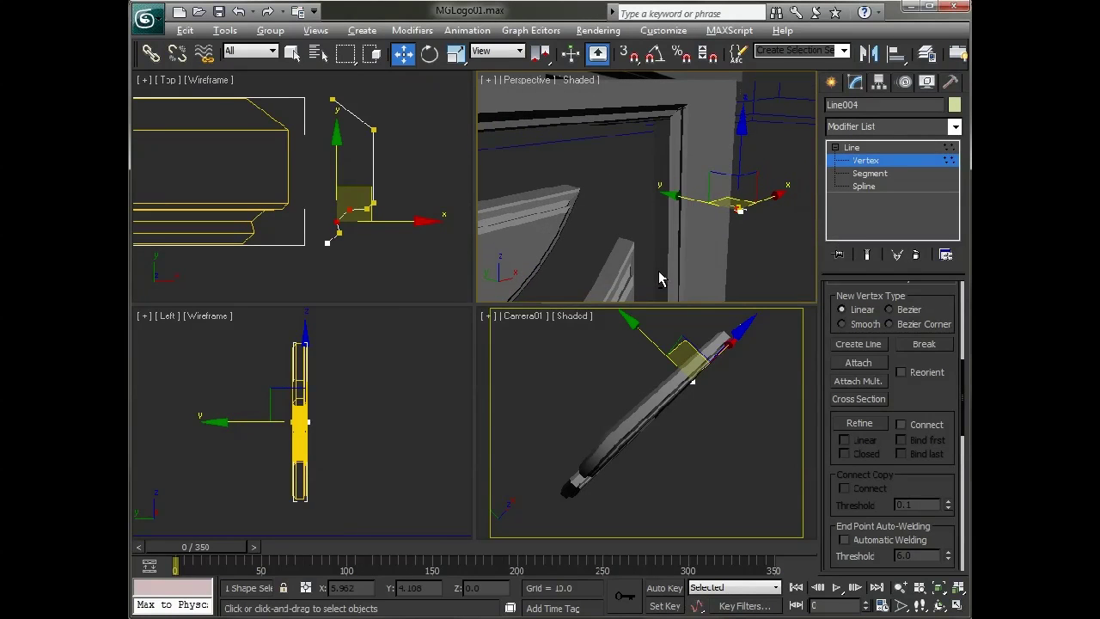
Delete the two displaced middle vertices and raise the profile line's lower end vertex along Y to about 5.8
click(368, 241)
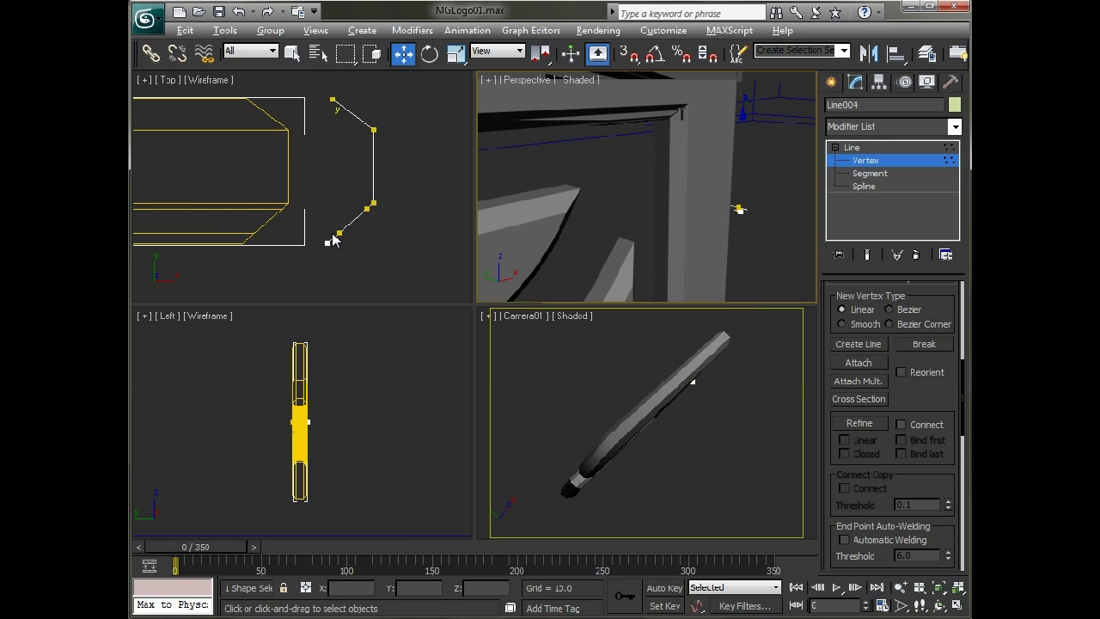
middle_drag(373, 245, 398, 236)
click(351, 232)
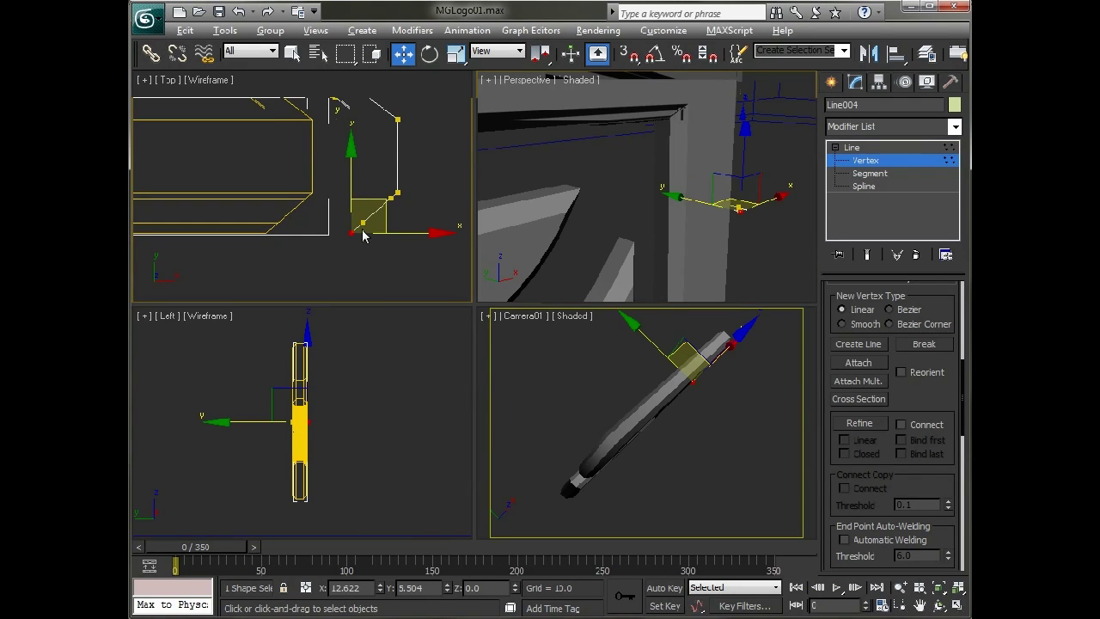
drag(351, 182, 376, 150)
alt+middle_drag(612, 204, 630, 178)
scroll(630, 178, up, 5)
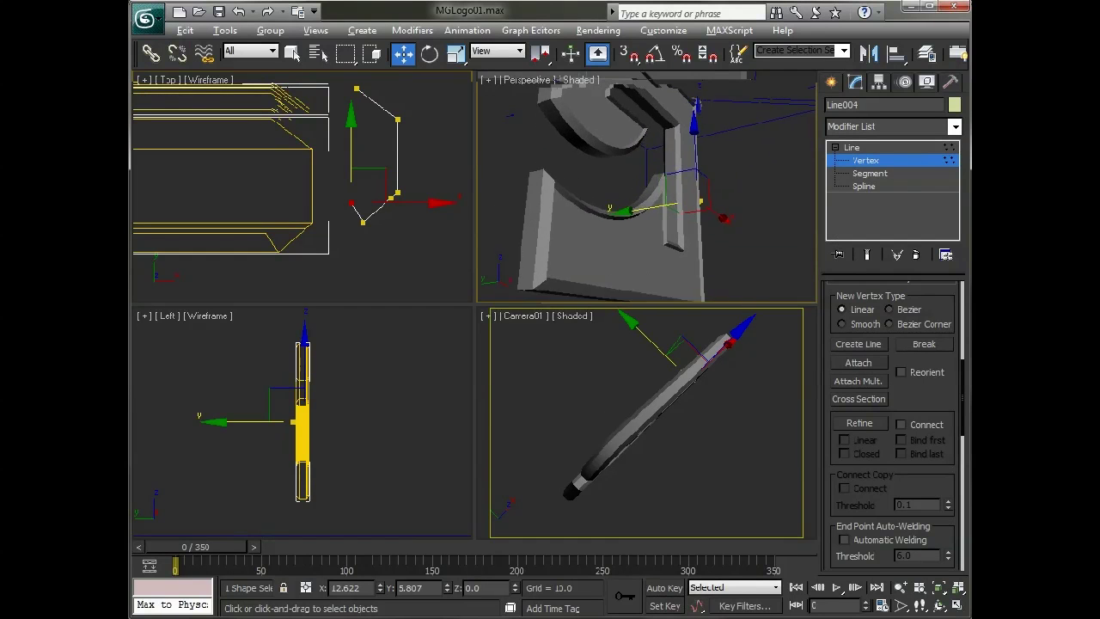
Refine the segment beside the profile's lowest vertex, shift the added vertex to form a short flat bottom, and nudge the lower end vertex slightly
click(860, 423)
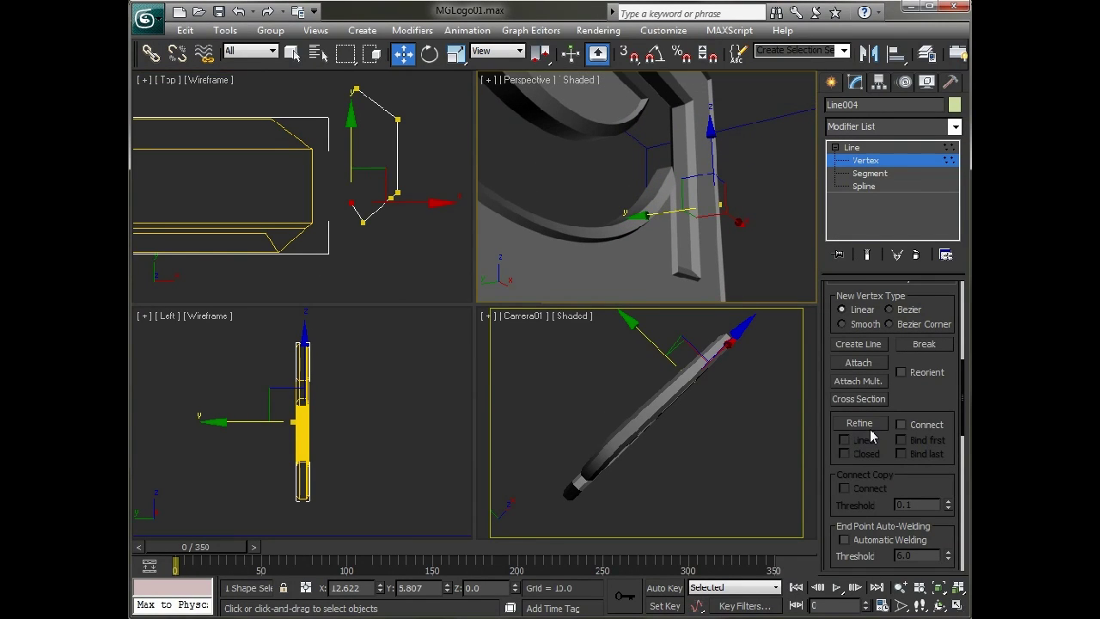
click(370, 216)
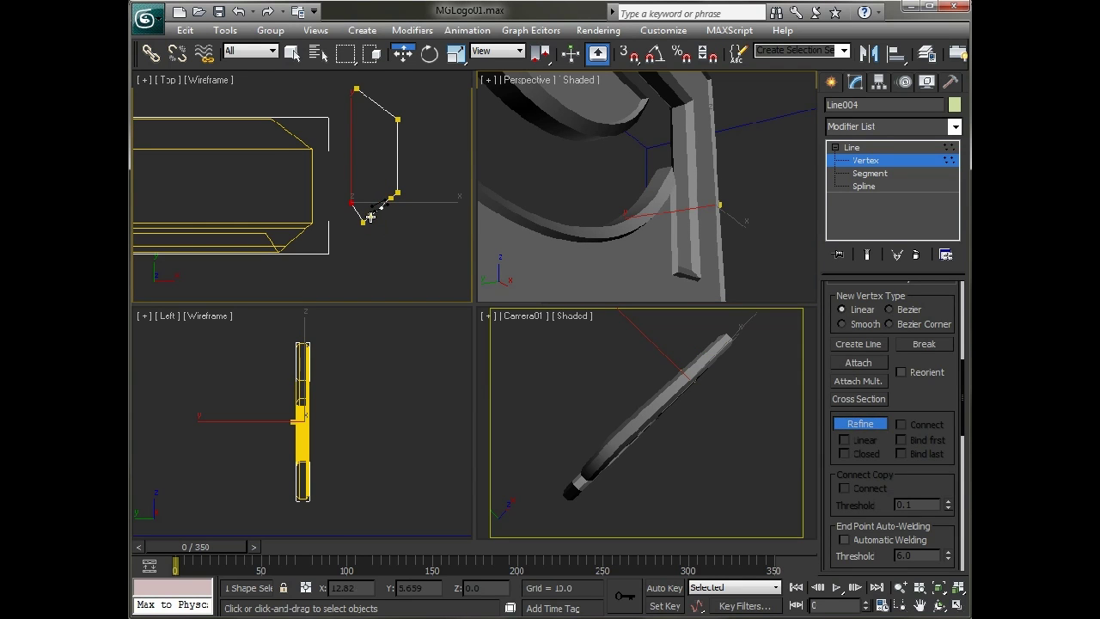
right_click(369, 217)
drag(375, 156, 375, 164)
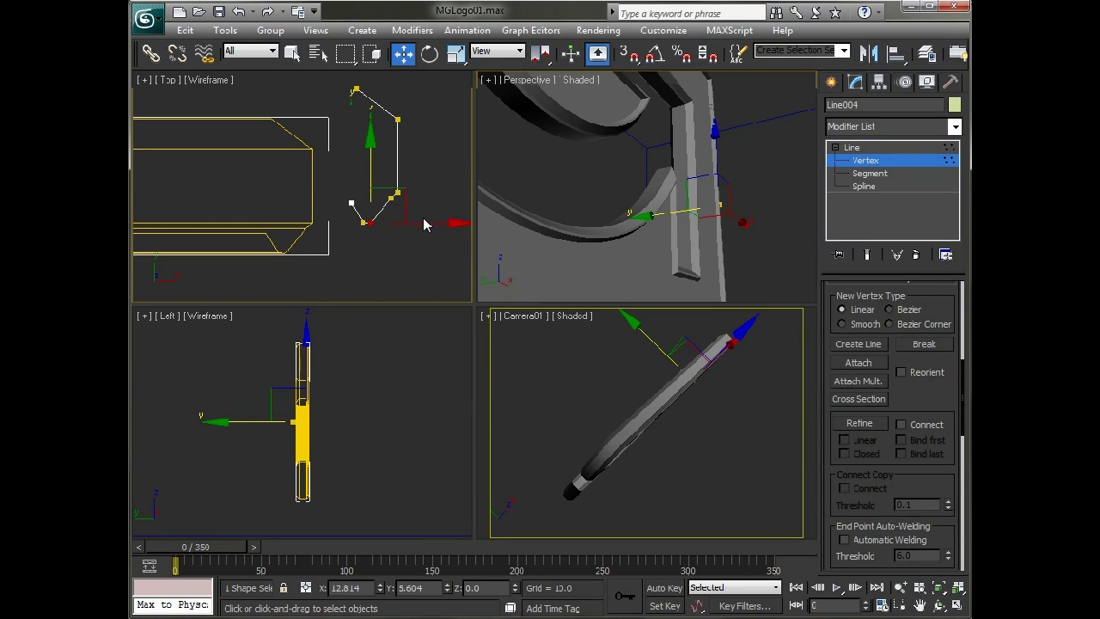
drag(423, 224, 401, 194)
click(352, 204)
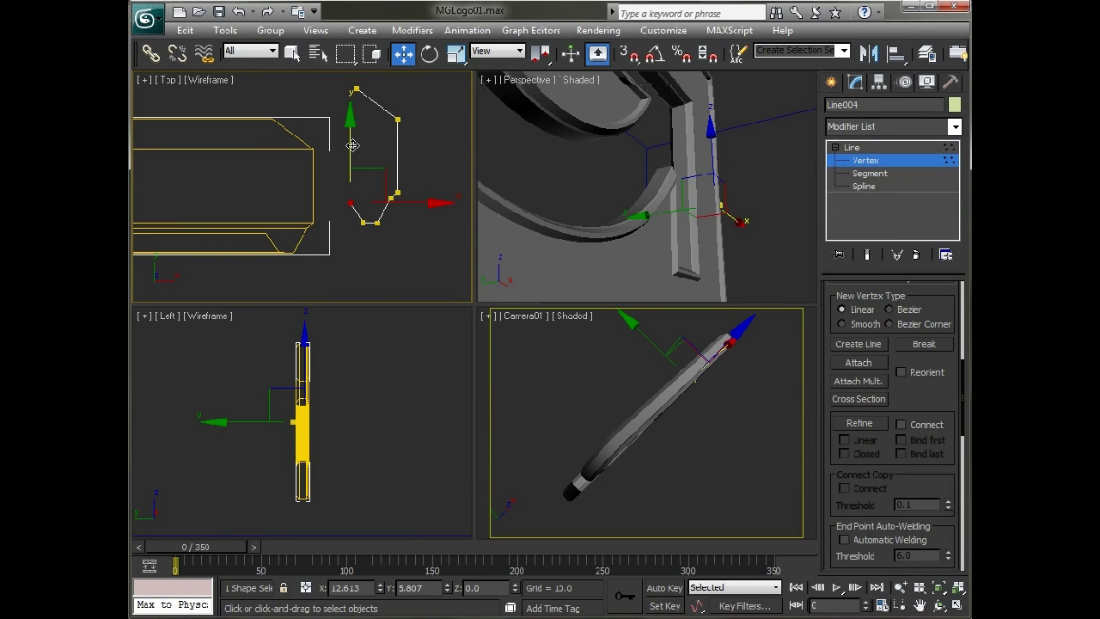
drag(353, 145, 347, 145)
Examine the whole logo in the Perspective view and in the enlarged camera view at frame 88
scroll(658, 221, down, 5)
mouse_move(636, 232)
alt+middle_down()
mouse_move(562, 255)
mouse_move(472, 233)
mouse_move(615, 237)
mouse_move(631, 253)
alt+middle_up()
right_click(650, 433)
key(alt+w)
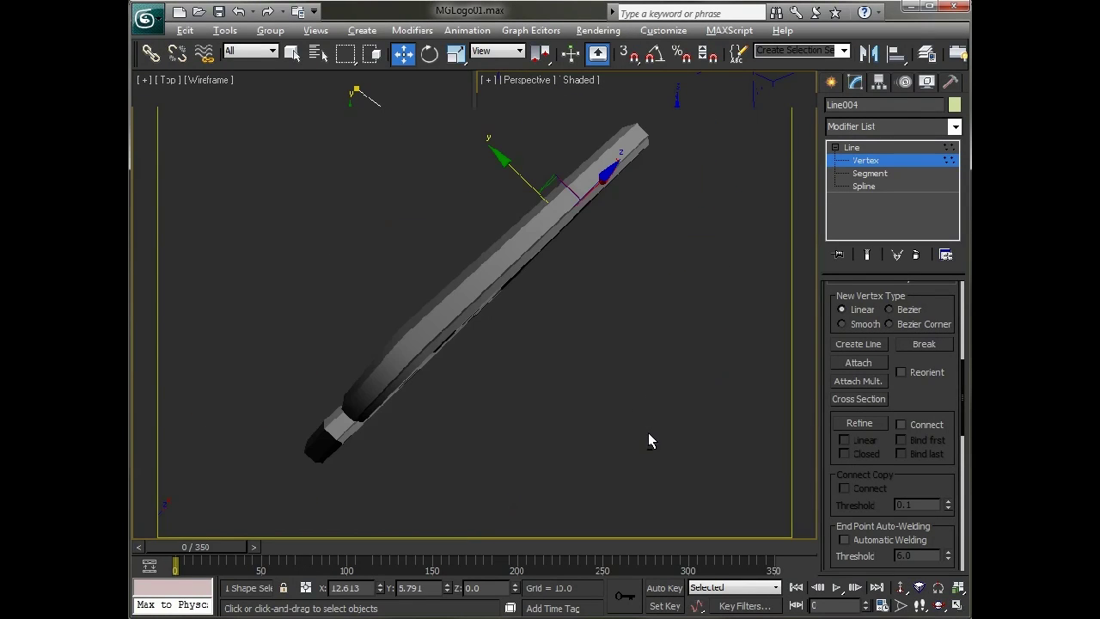
mouse_move(186, 558)
mouse_down()
mouse_move(240, 548)
mouse_move(190, 539)
mouse_move(331, 512)
mouse_move(284, 515)
mouse_move(327, 524)
mouse_up()
key(w)
key(alt+w)
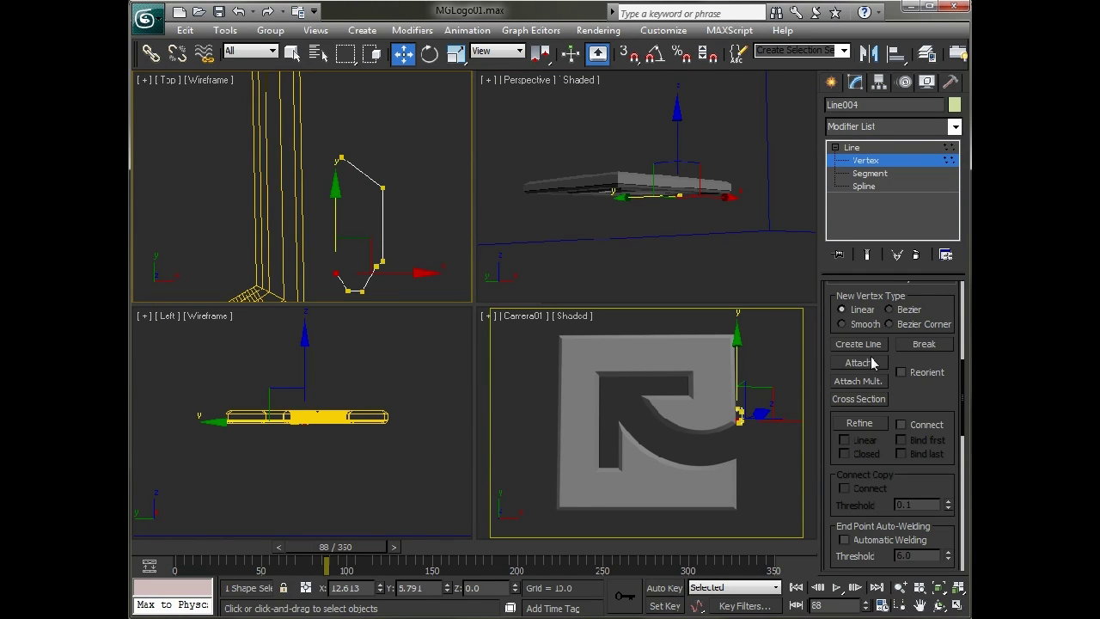
Refine the profile line's upper slanted segment with one vertex and lower that vertex along Y to about 6.78
click(860, 422)
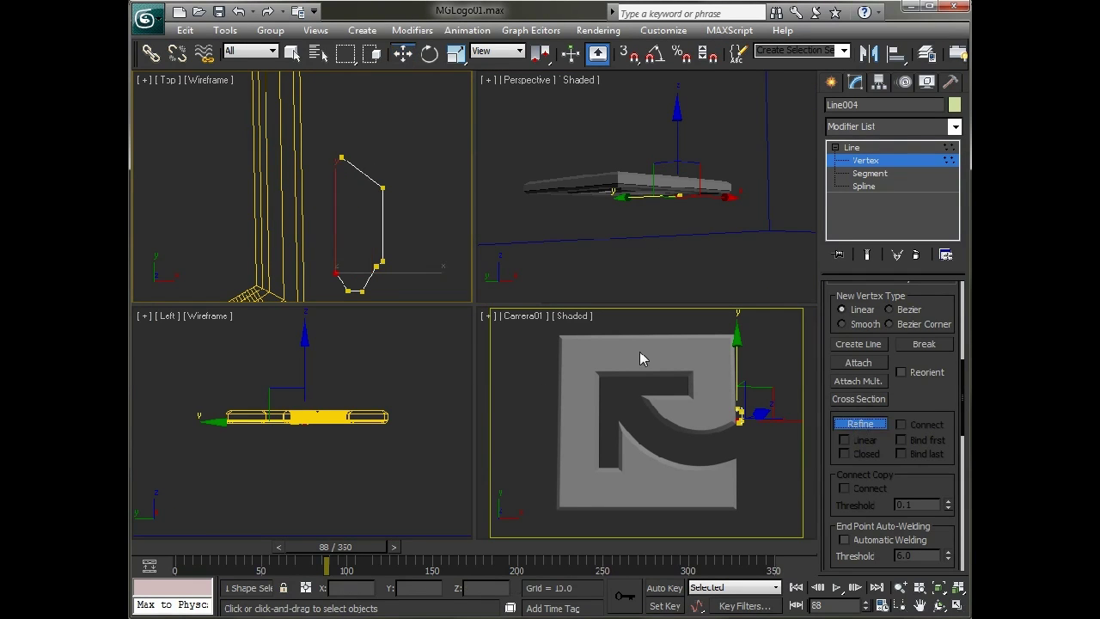
click(359, 168)
key(w)
click(357, 165)
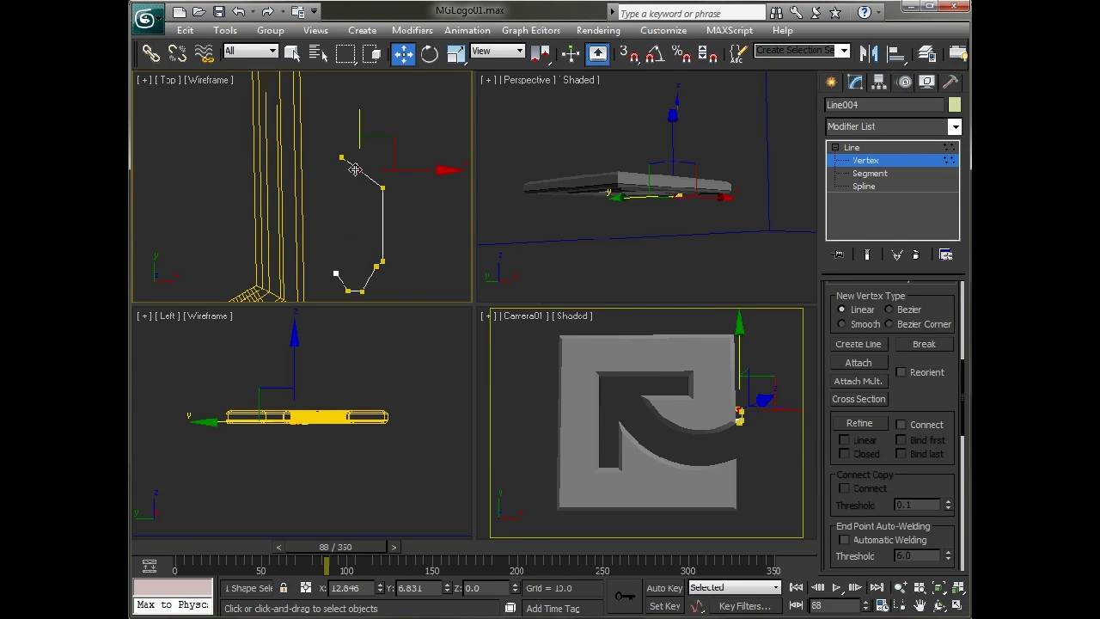
drag(356, 137, 359, 131)
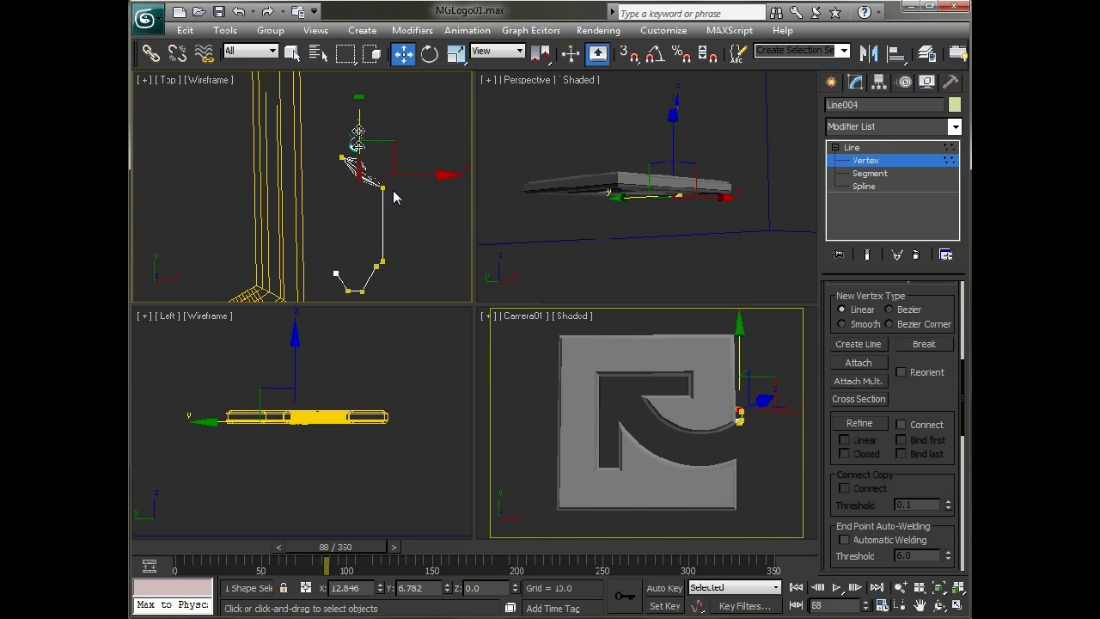
Review the logo's bevels in the enlarged camera view by scrubbing the animation from frame 88 to 29, and return to frame 0
right_click(593, 492)
key(alt+w)
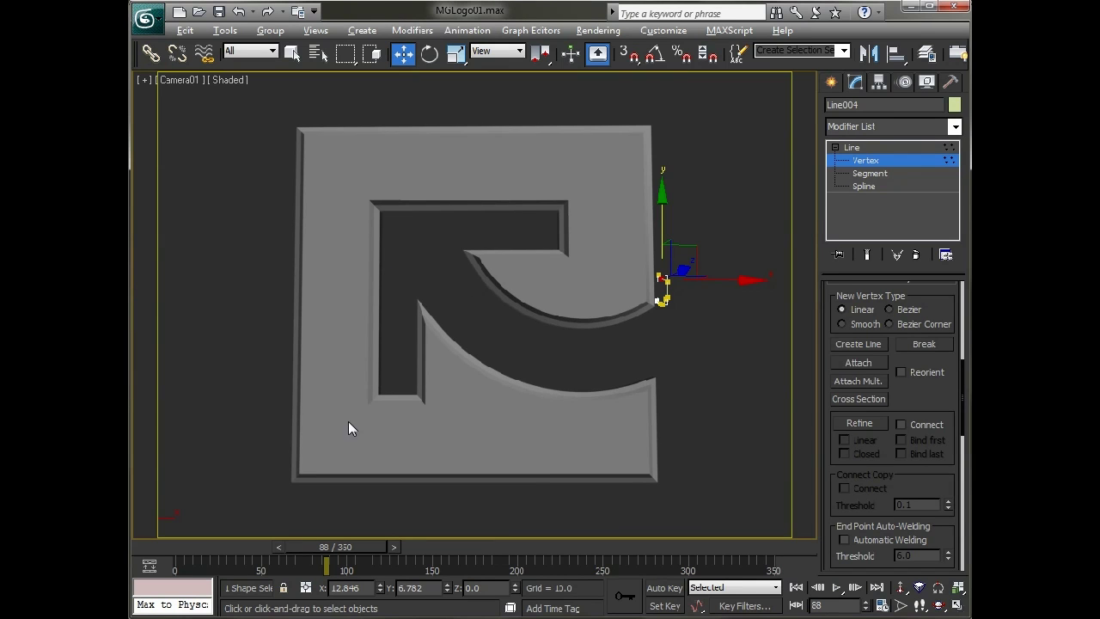
drag(314, 544, 240, 545)
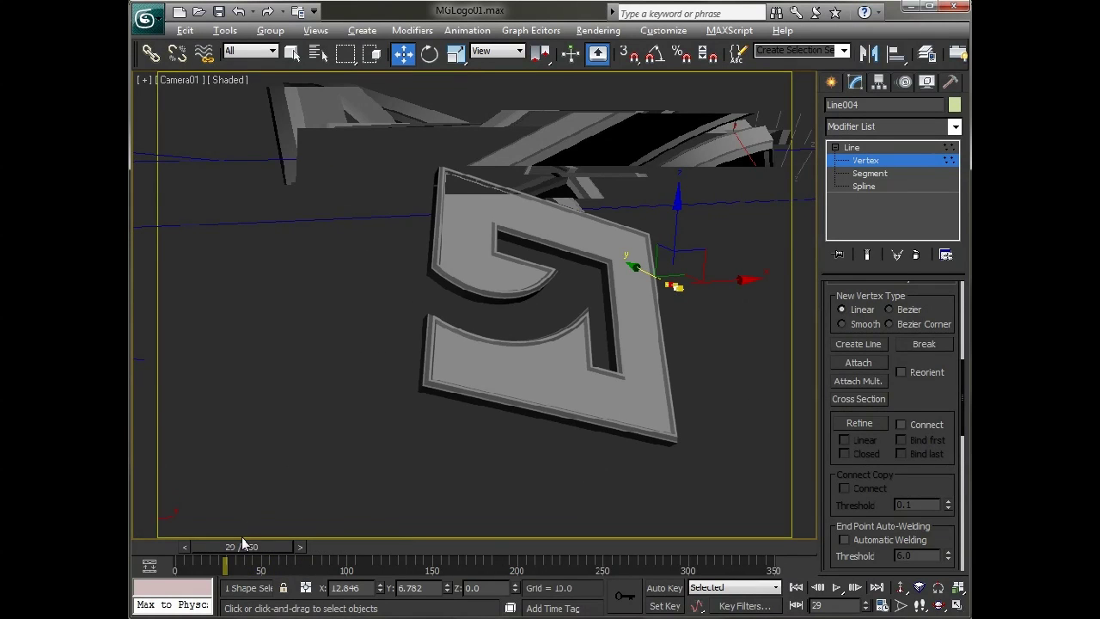
key(alt+w)
right_click(356, 196)
scroll(356, 196, down, 10)
drag(244, 557, 184, 552)
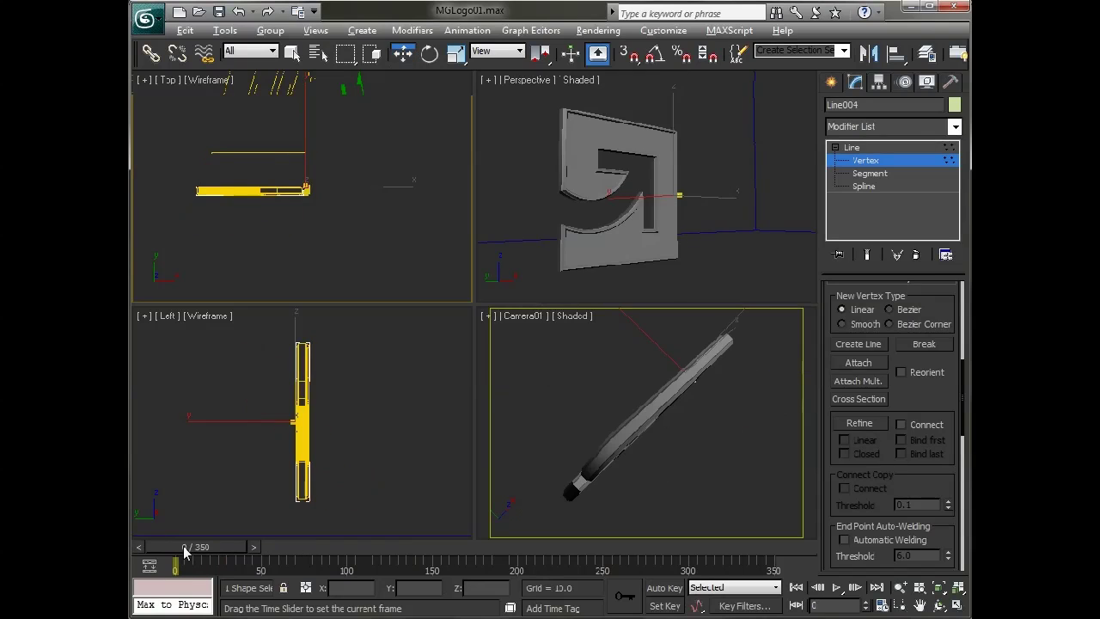
Create a MAX text spline in Arial, size 20, in the Front view and move it directly above the logo
click(831, 81)
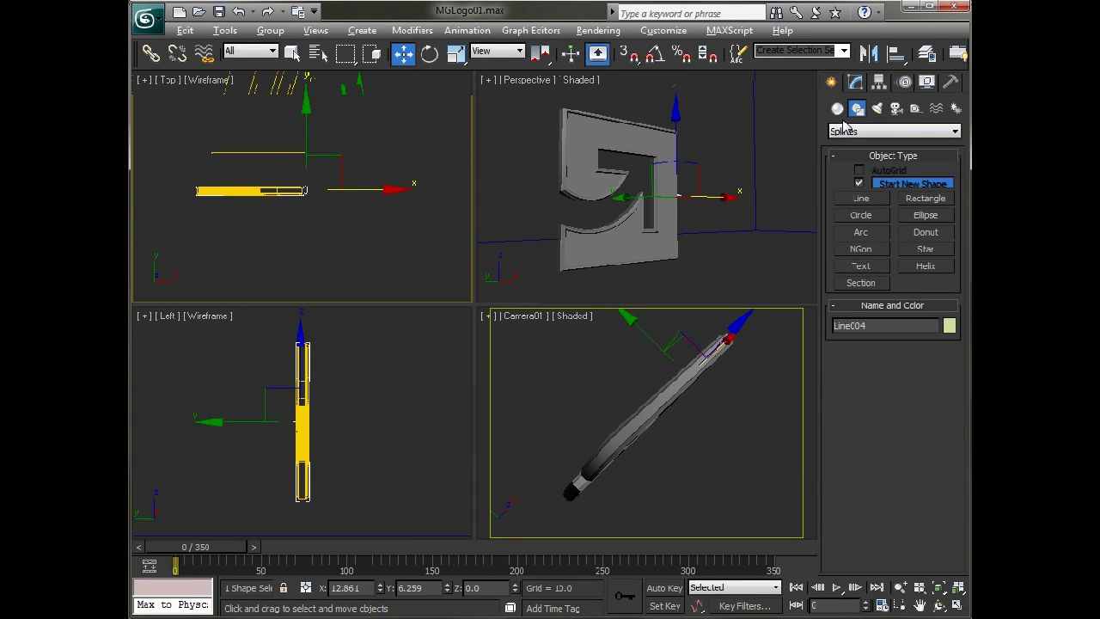
click(859, 268)
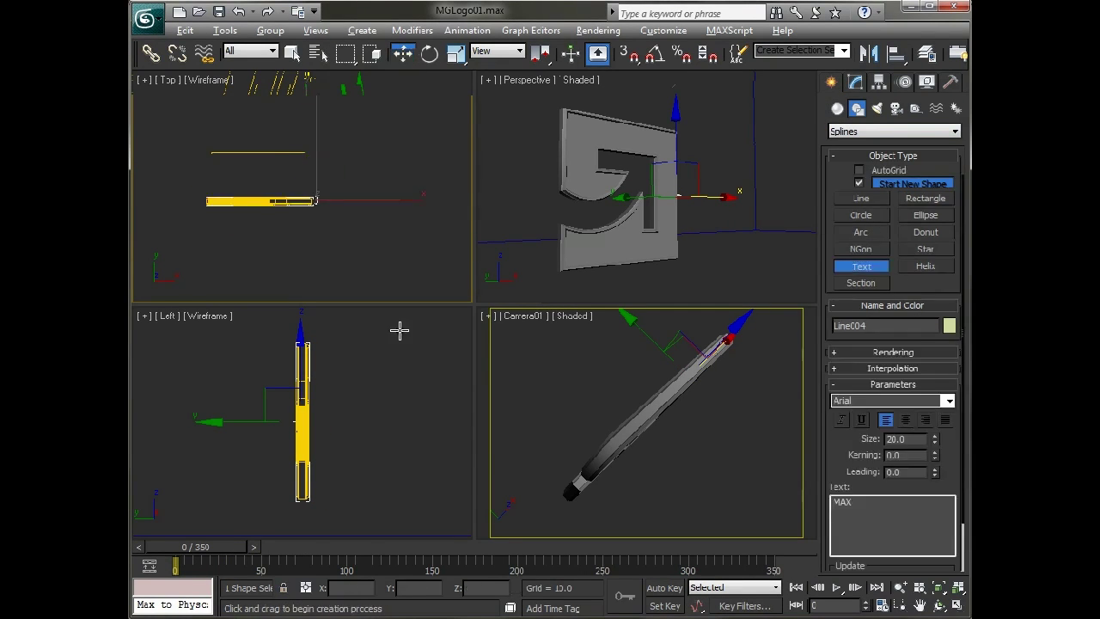
right_click(393, 361)
key(f)
middle_drag(313, 334, 287, 404)
scroll(286, 404, down, 2)
click(260, 369)
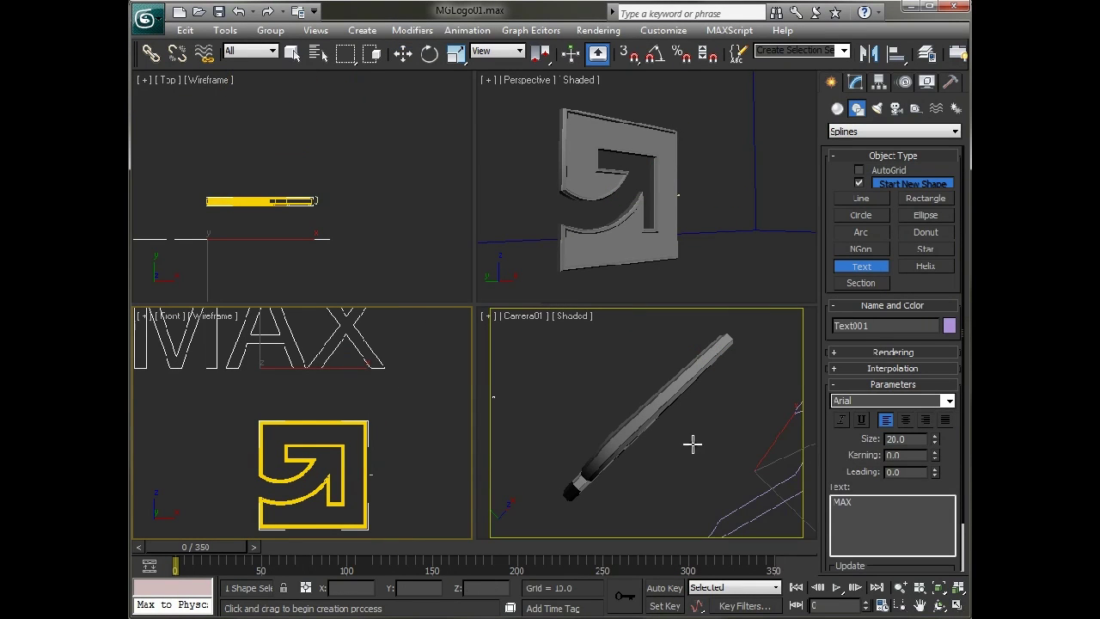
key(w)
drag(292, 355, 348, 396)
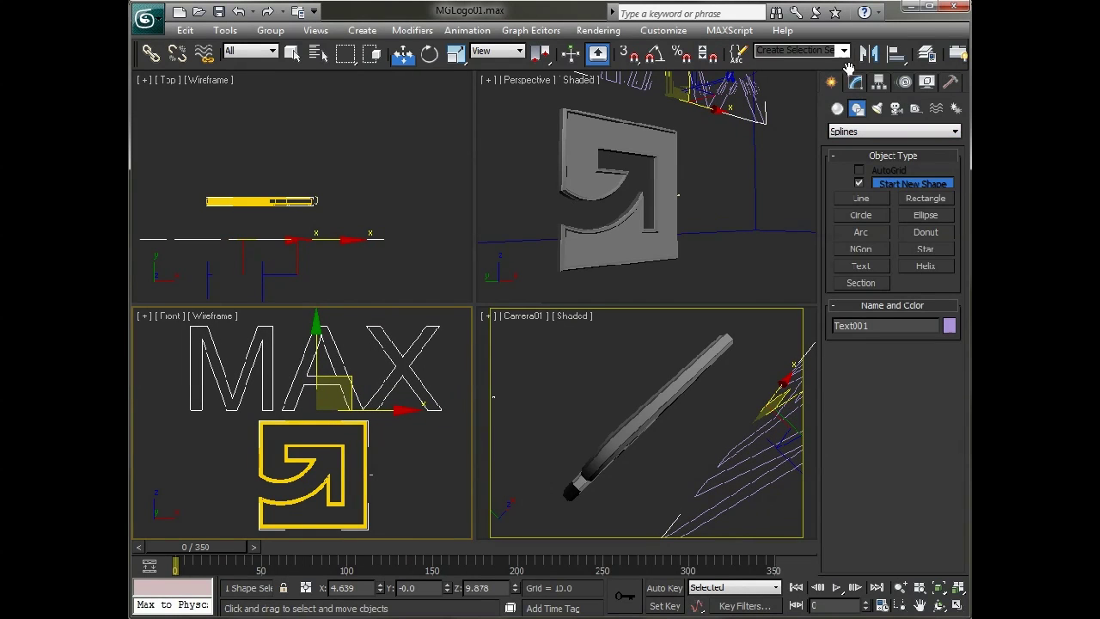
Change the MAX text spline's font from the font list to a heavy display typeface with rounded, arched letters
click(879, 82)
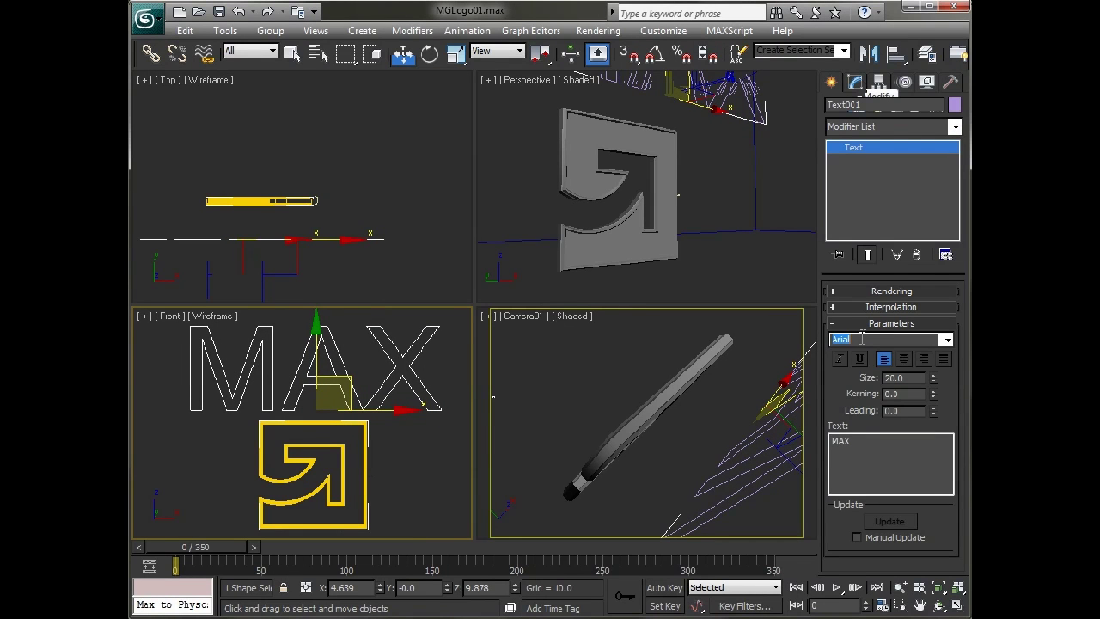
key(Down)
key(Down)
key(Down)
key(Down)
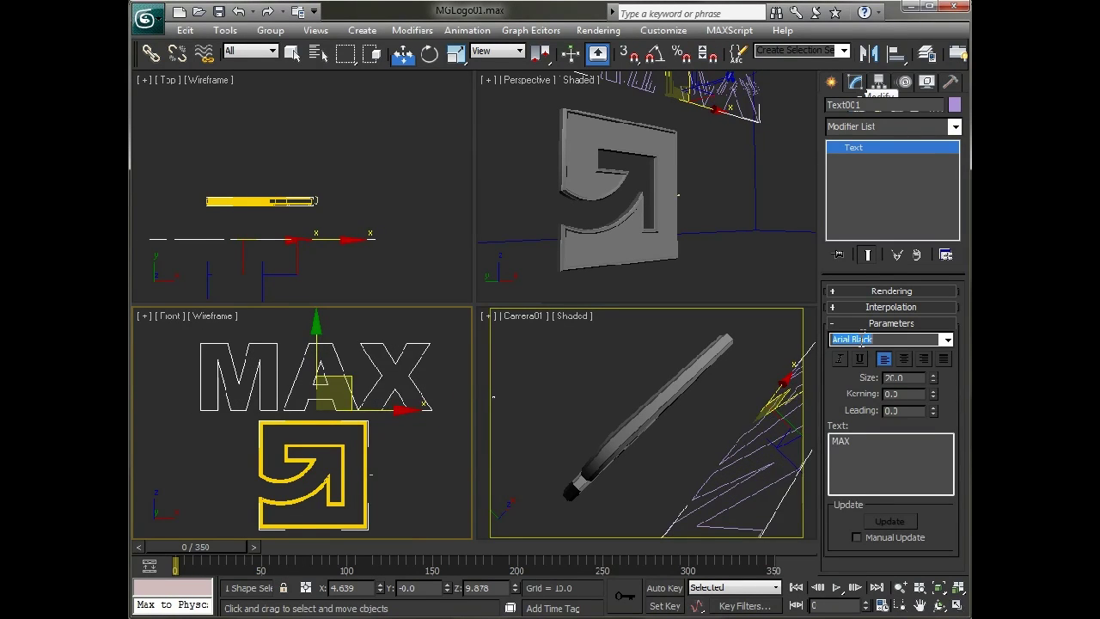
key(Down)
key(Down)
key(Down)
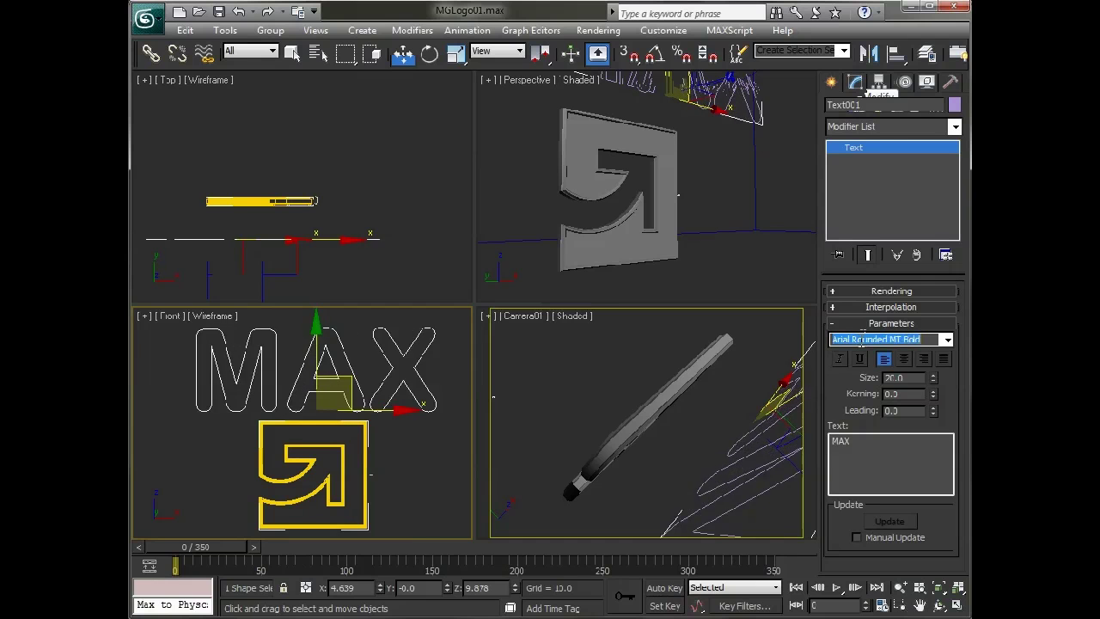
key(Down)
key(Down)
key(Down)
key(Down)
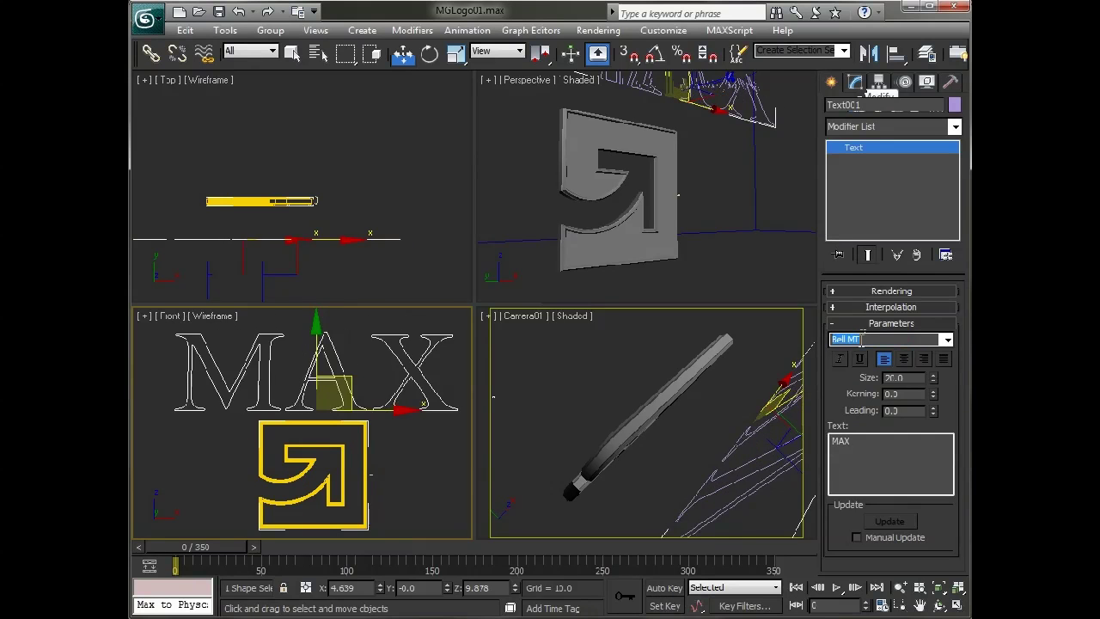
Copy the Bevel Profile modifier from the logo's modifier stack onto the MAX text spline
middle_click(417, 409)
scroll(418, 430, up, 1)
middle_drag(417, 428, 405, 442)
key(alt+w)
click(587, 346)
key(alt+w)
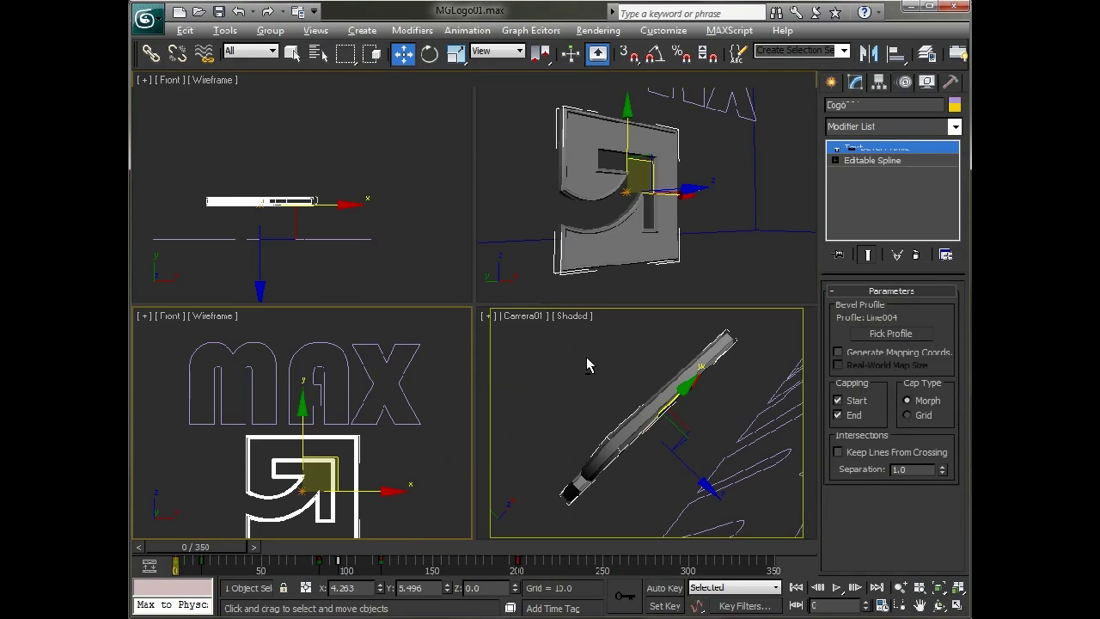
alt+middle_drag(798, 188, 780, 162)
drag(892, 152, 417, 357)
Examine the bevelled edges of the MAX text up close from several angles in the enlarged Perspective view
scroll(648, 241, down, 3)
alt+middle_drag(656, 223, 651, 263)
key(alt+w)
alt+middle_drag(451, 313, 531, 399)
scroll(524, 327, up, 5)
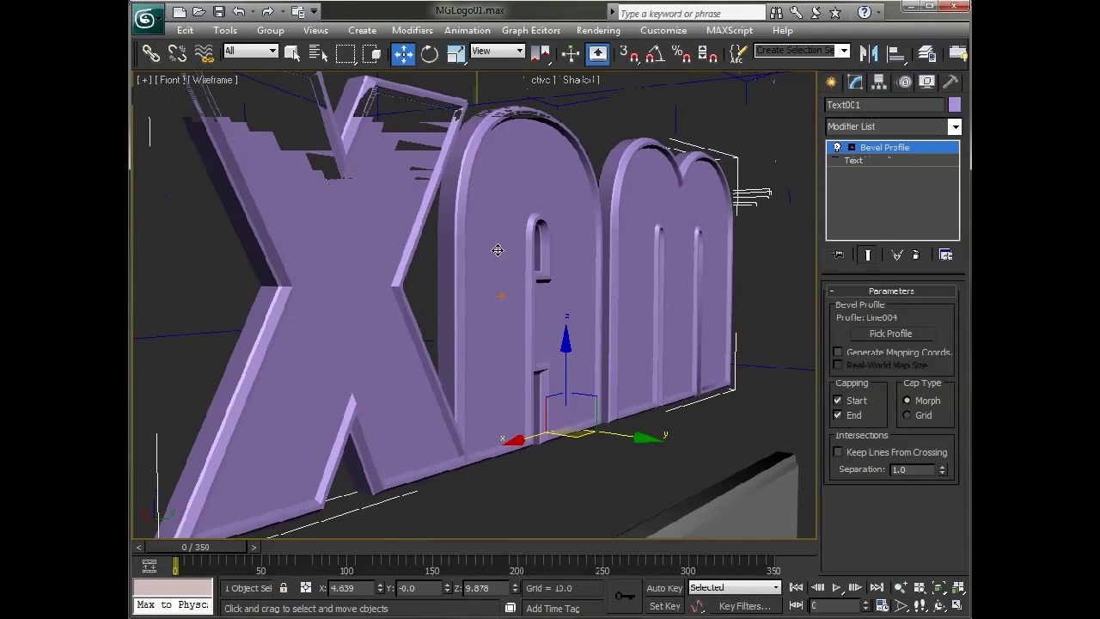
alt+middle_drag(416, 428, 373, 427)
scroll(441, 395, down, 2)
key(alt+w)
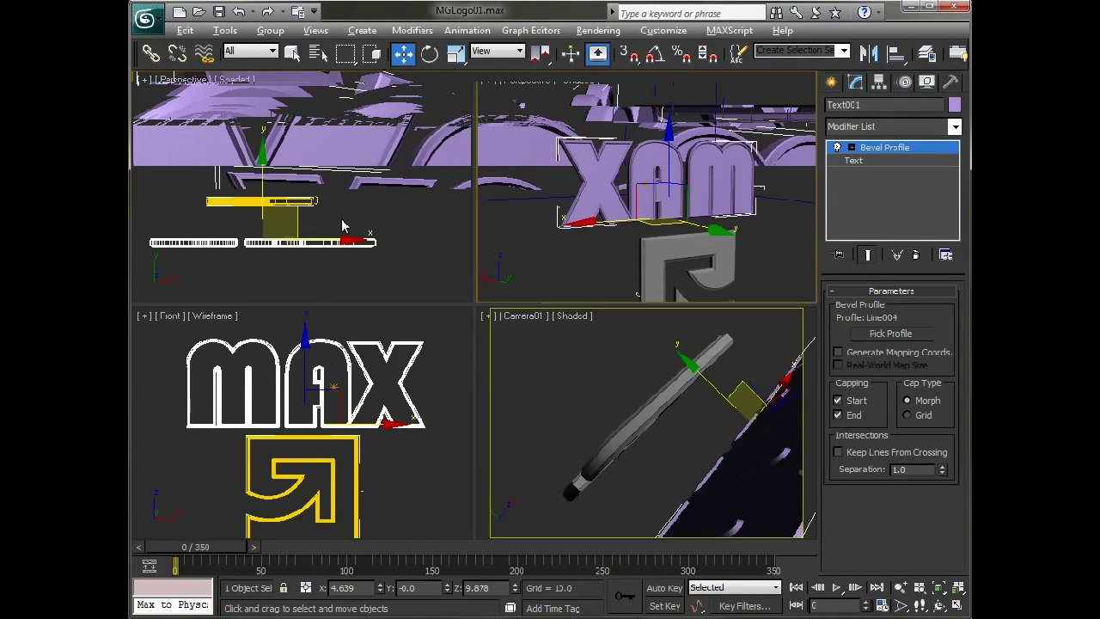
Select the bevel profile line beside the logo in the Top view and try to clone it as a copy along X
scroll(391, 215, down, 1)
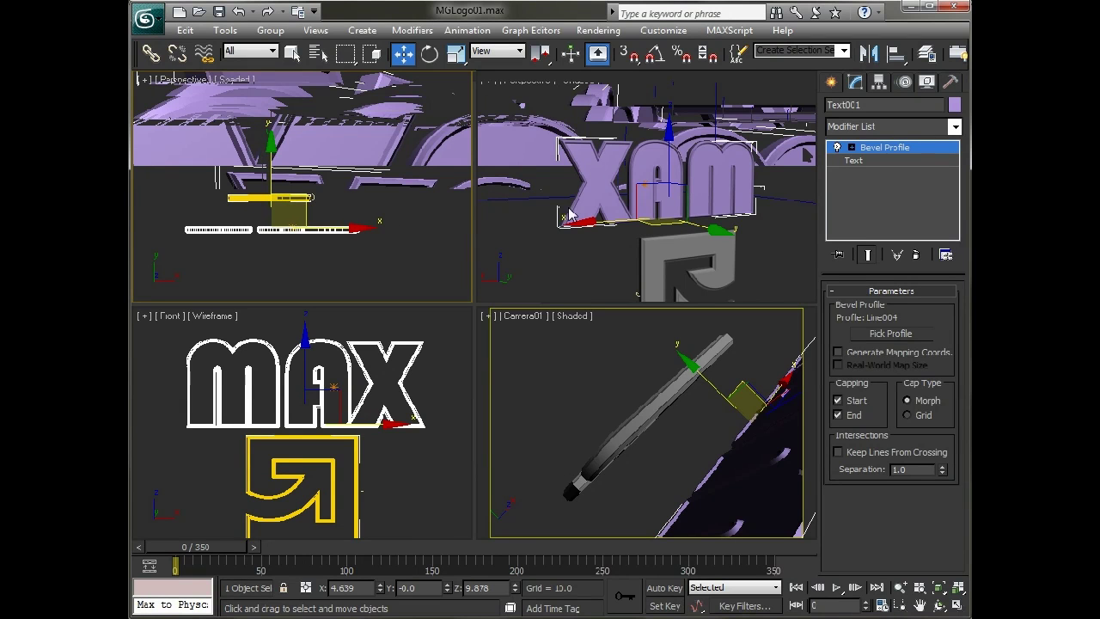
alt+middle_drag(327, 224, 342, 160)
click(340, 222)
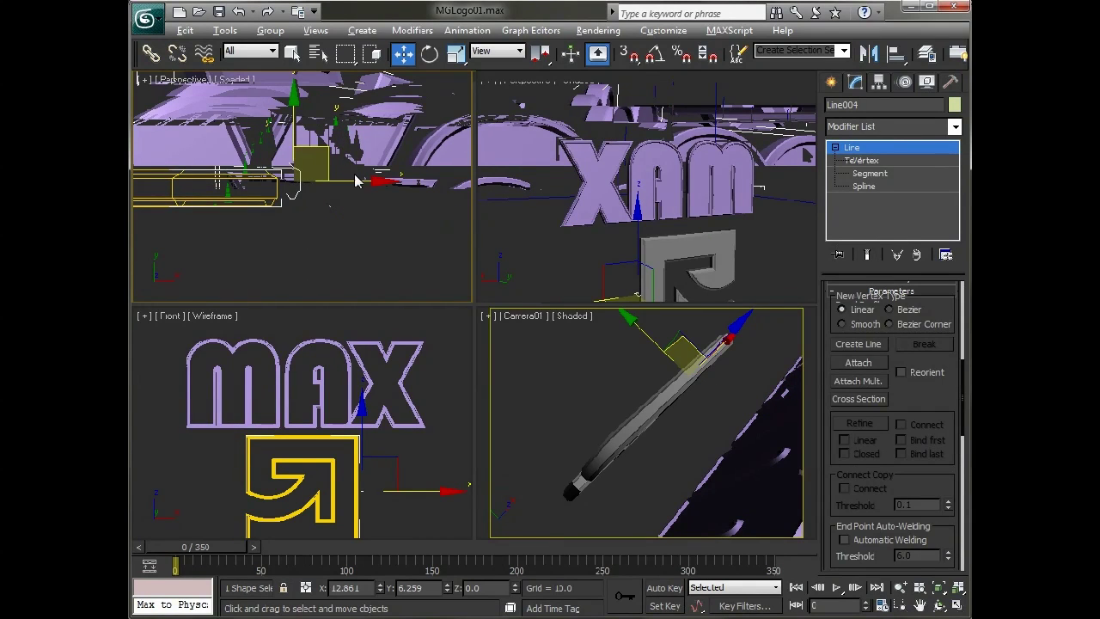
key(t)
shift+drag(356, 182, 383, 193)
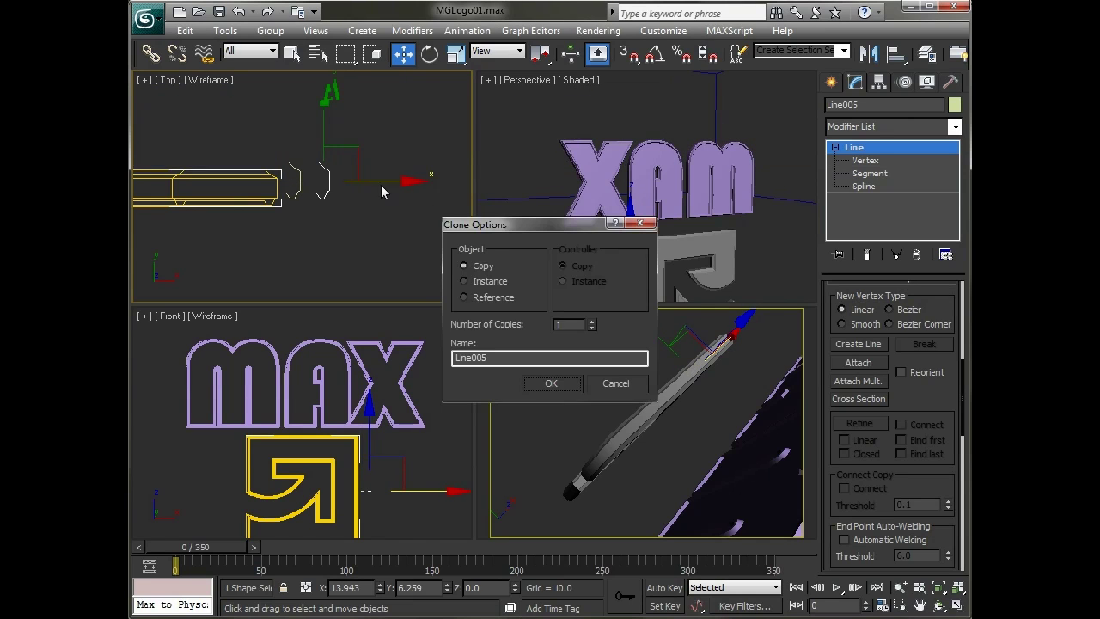
click(615, 384)
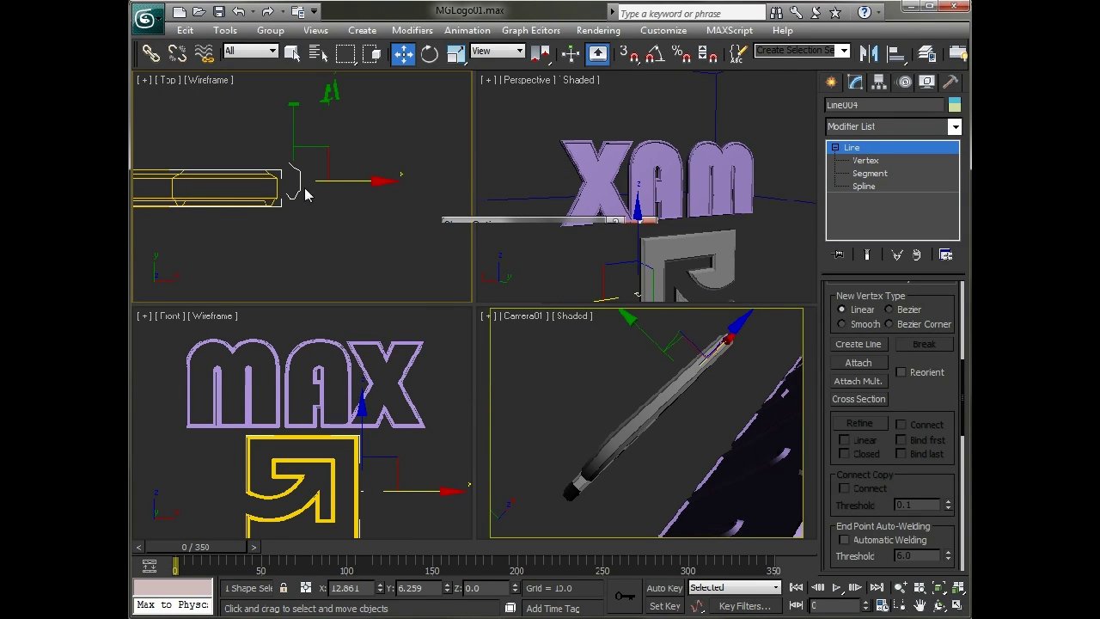